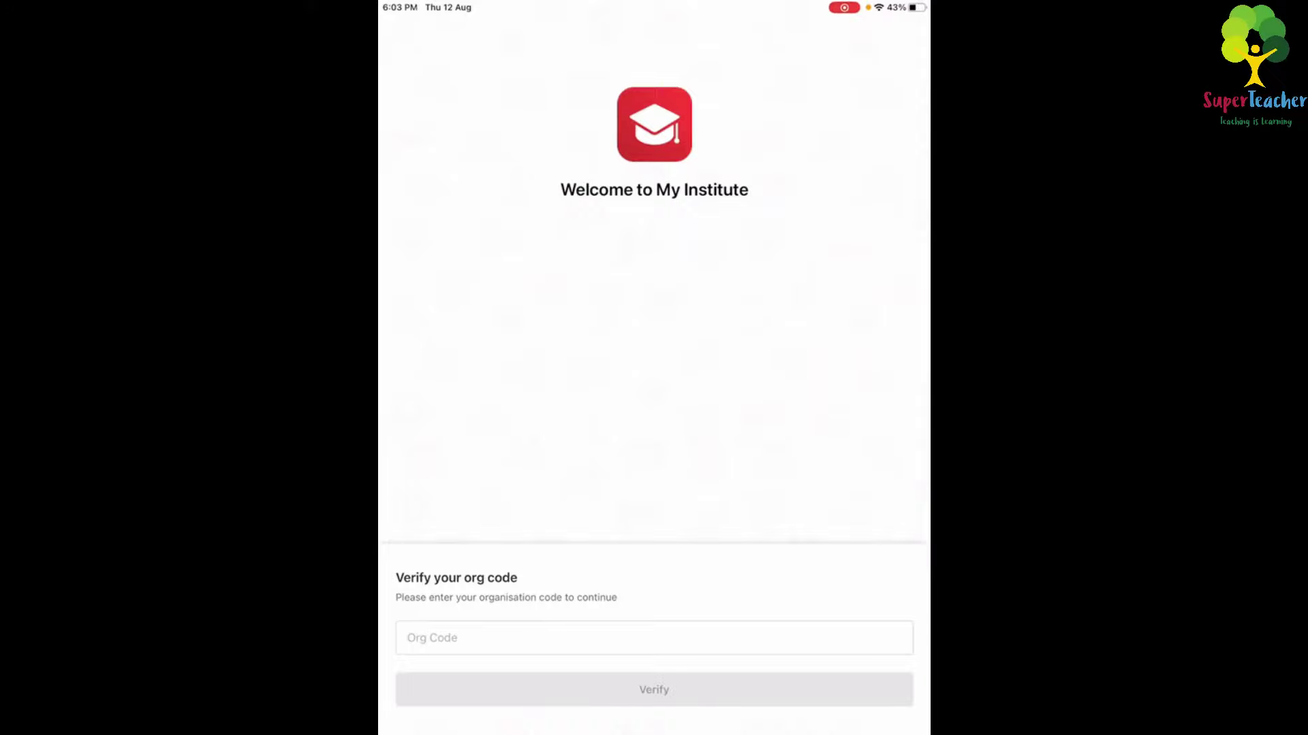
Step: Tap the Org Code field on the 'Verify your org code' screen
{"action": "left_click", "coordinate": [654, 637]}
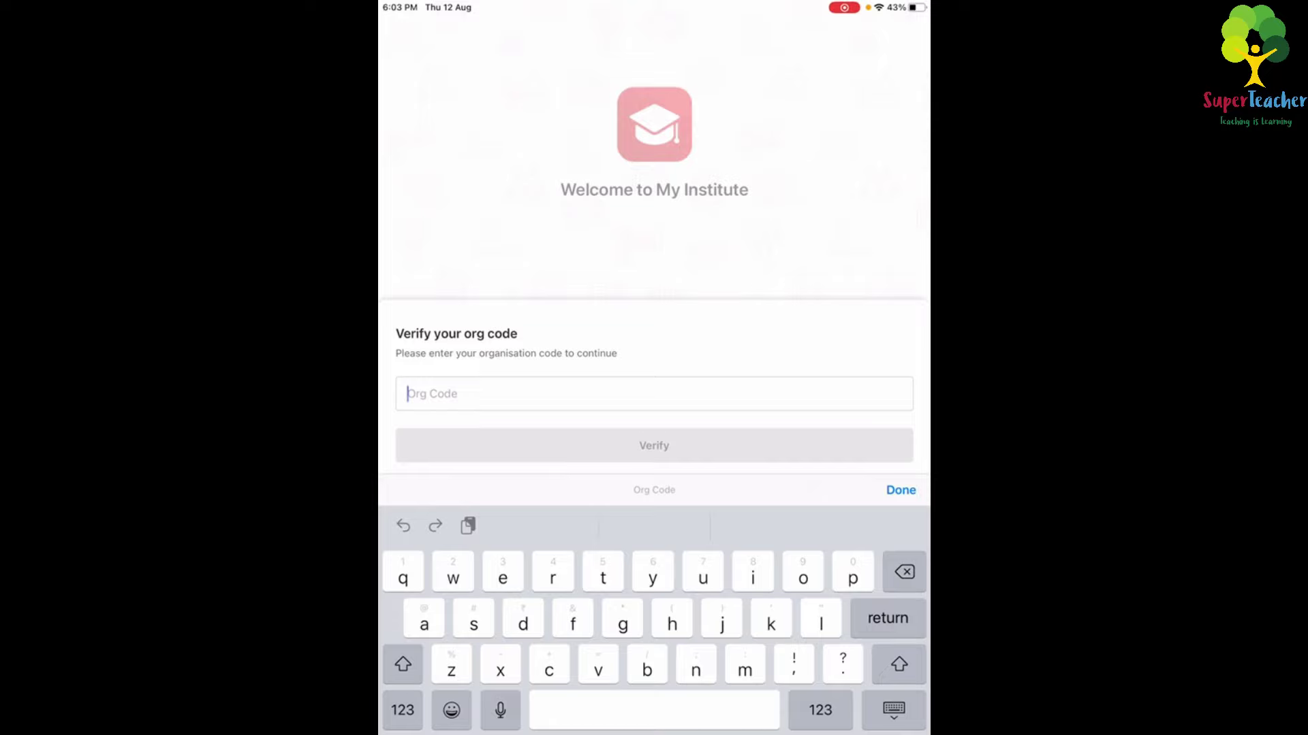
Step: Enter the organisation code and the mobile number, and submit to receive an OTP
{"action": "type", "text": "ka"}
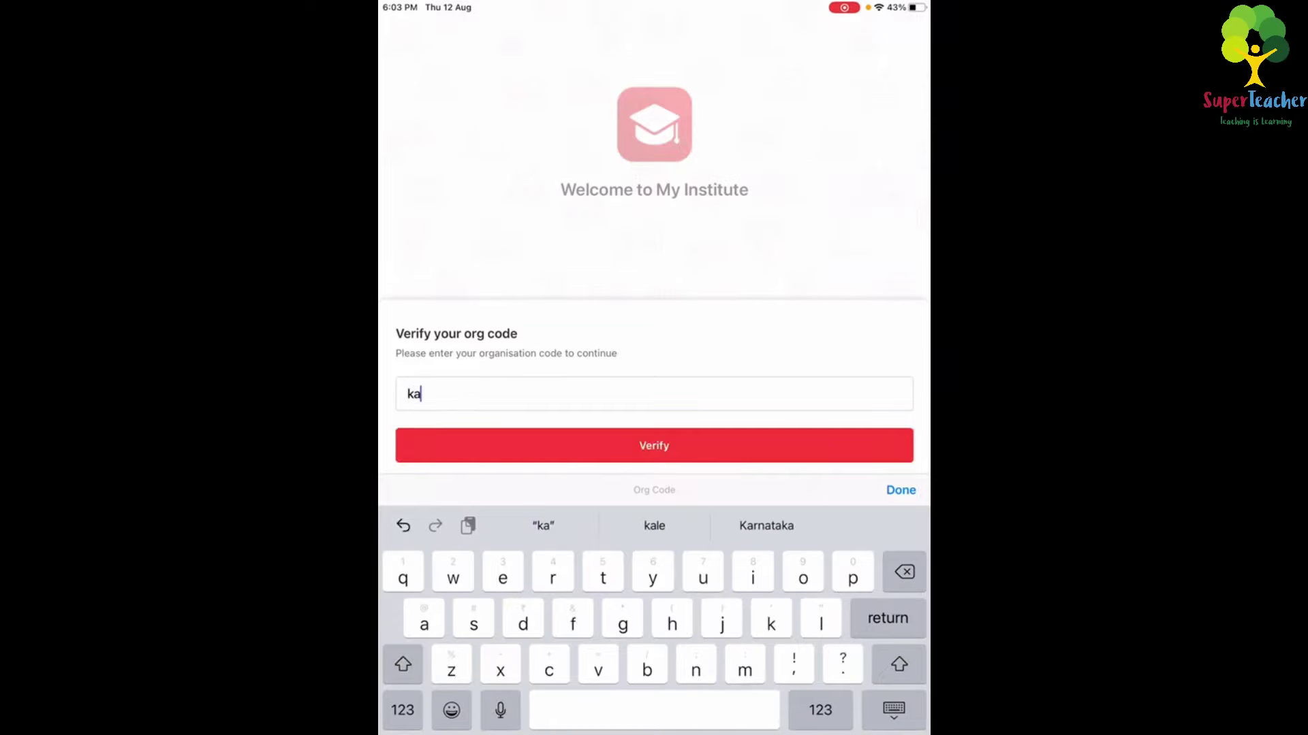
{"action": "type", "text": "pa"}
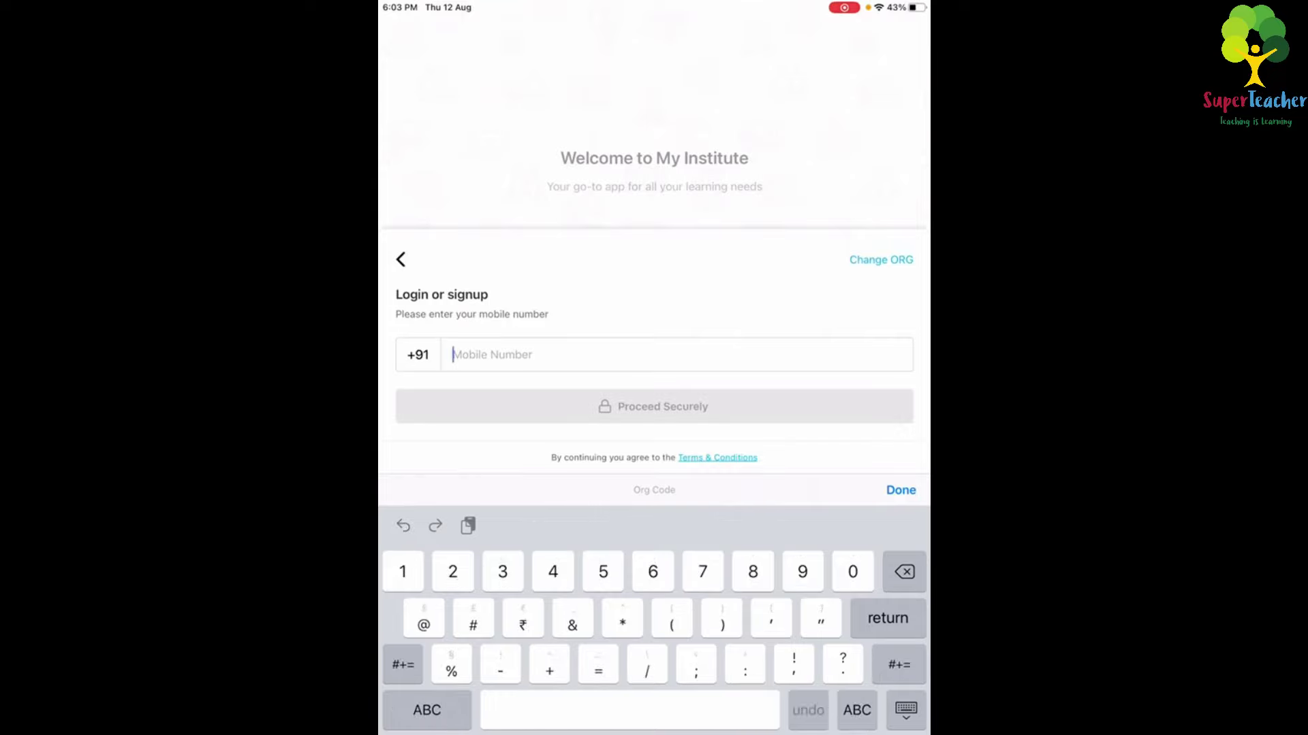
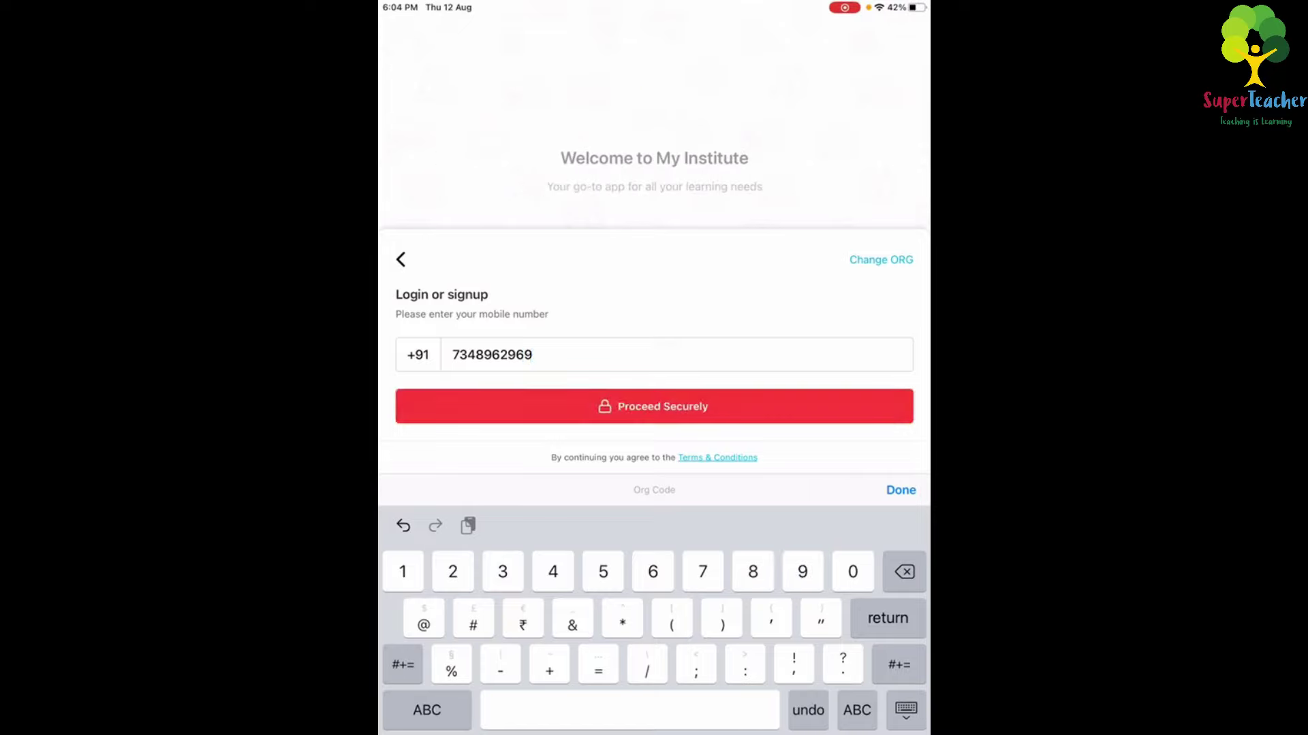
{"action": "key", "text": "Return"}
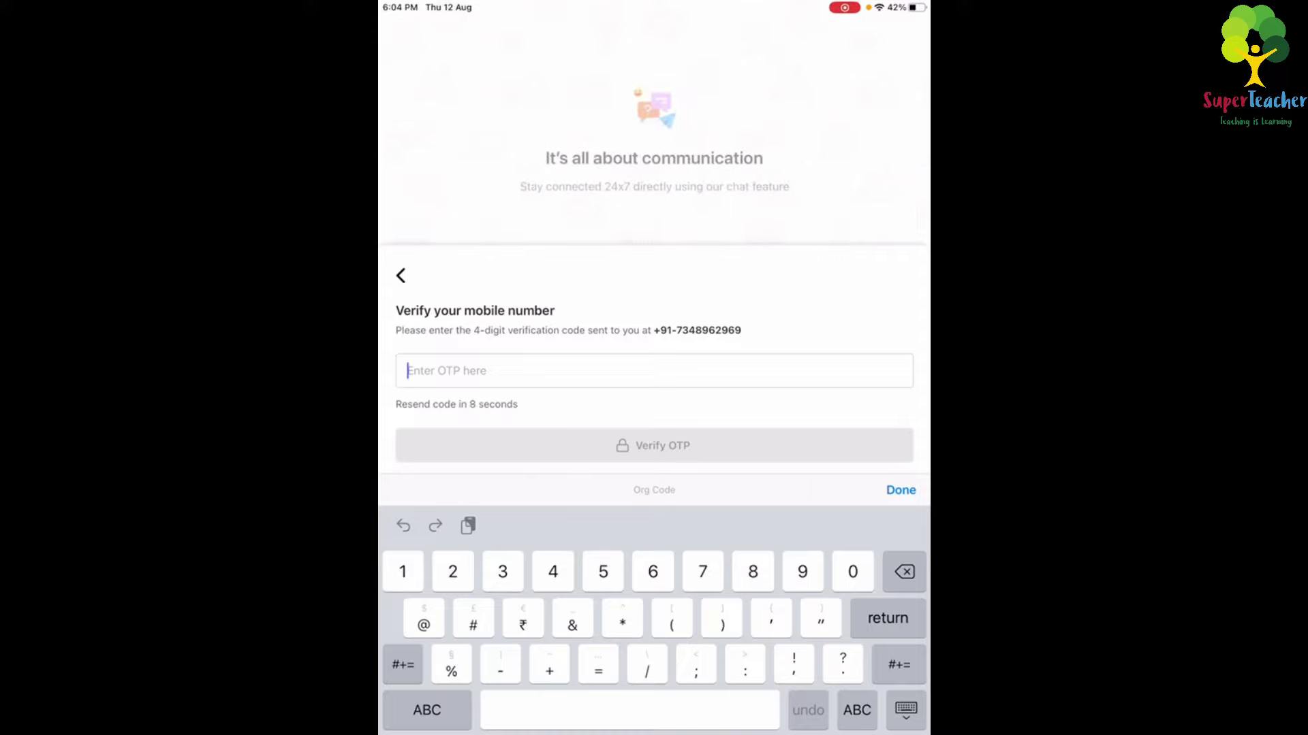
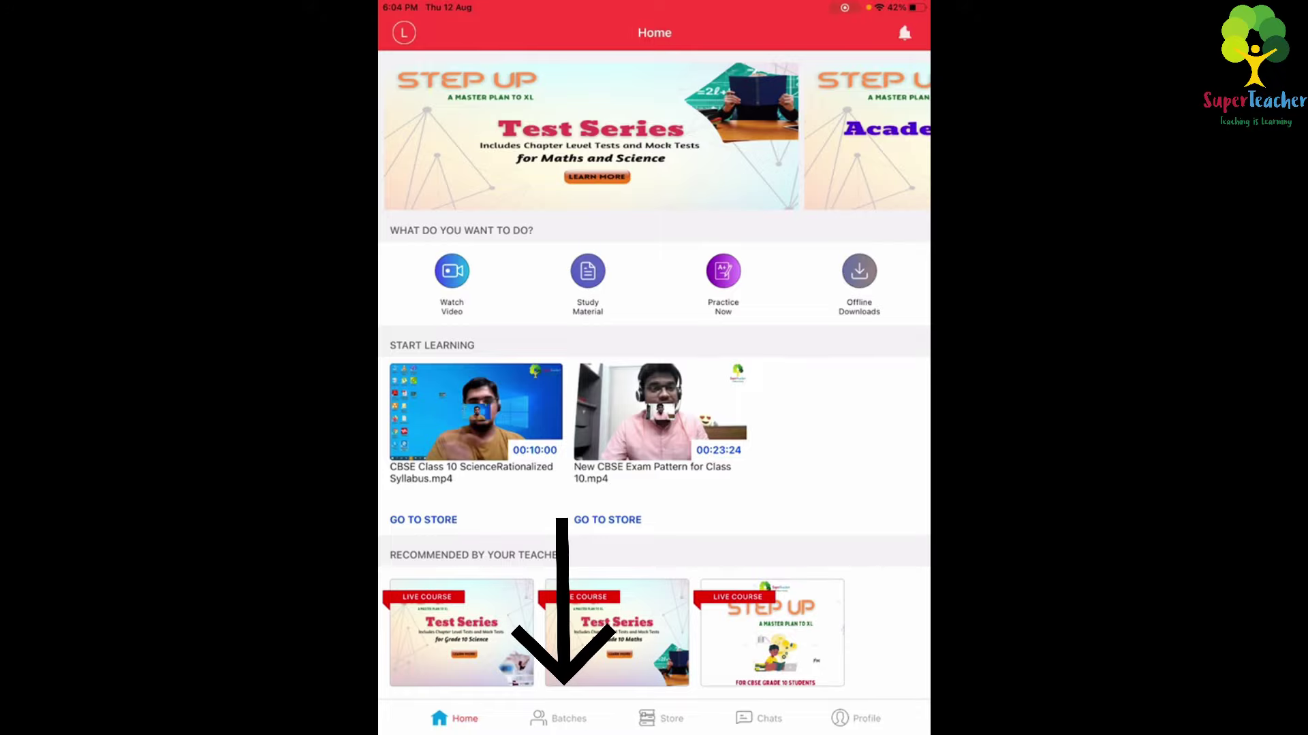
Step: Enter the OTP and show the tests of the All India free Mock Test - Class 10 batch
{"action": "left_click", "coordinate": [558, 719]}
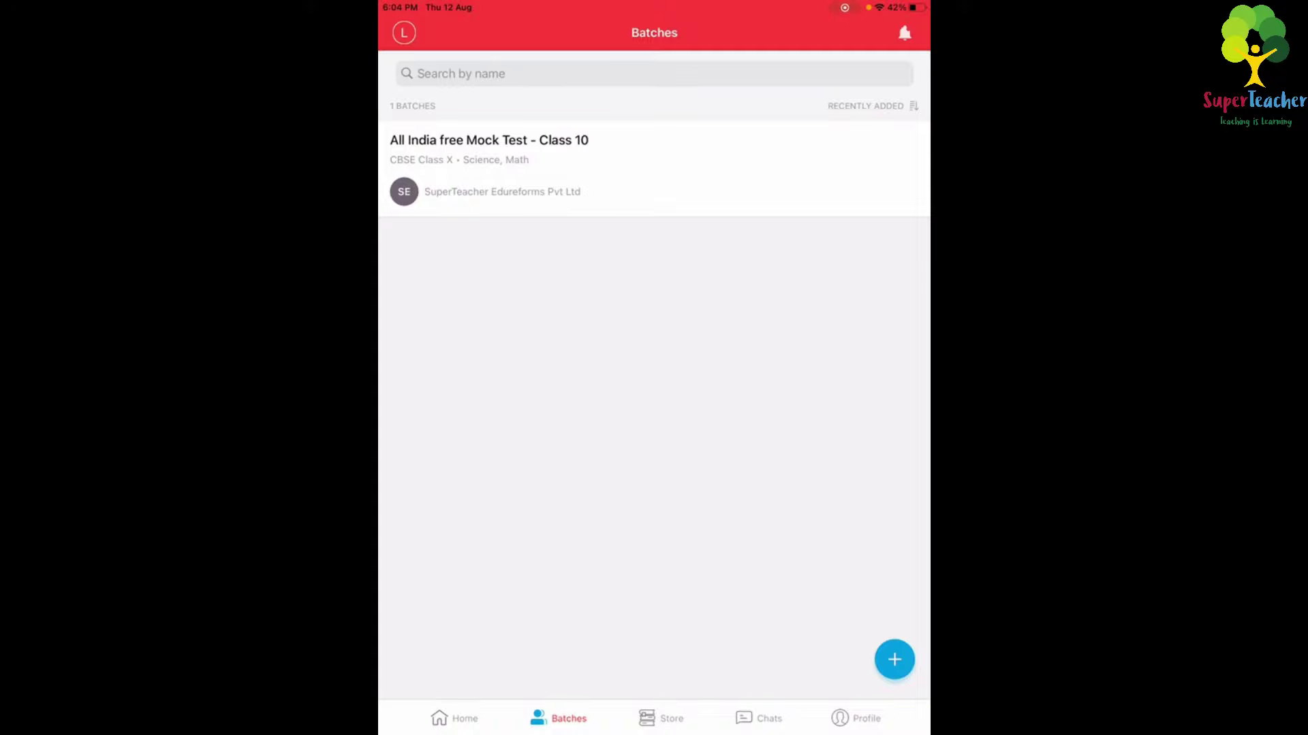
{"action": "left_click", "coordinate": [489, 150]}
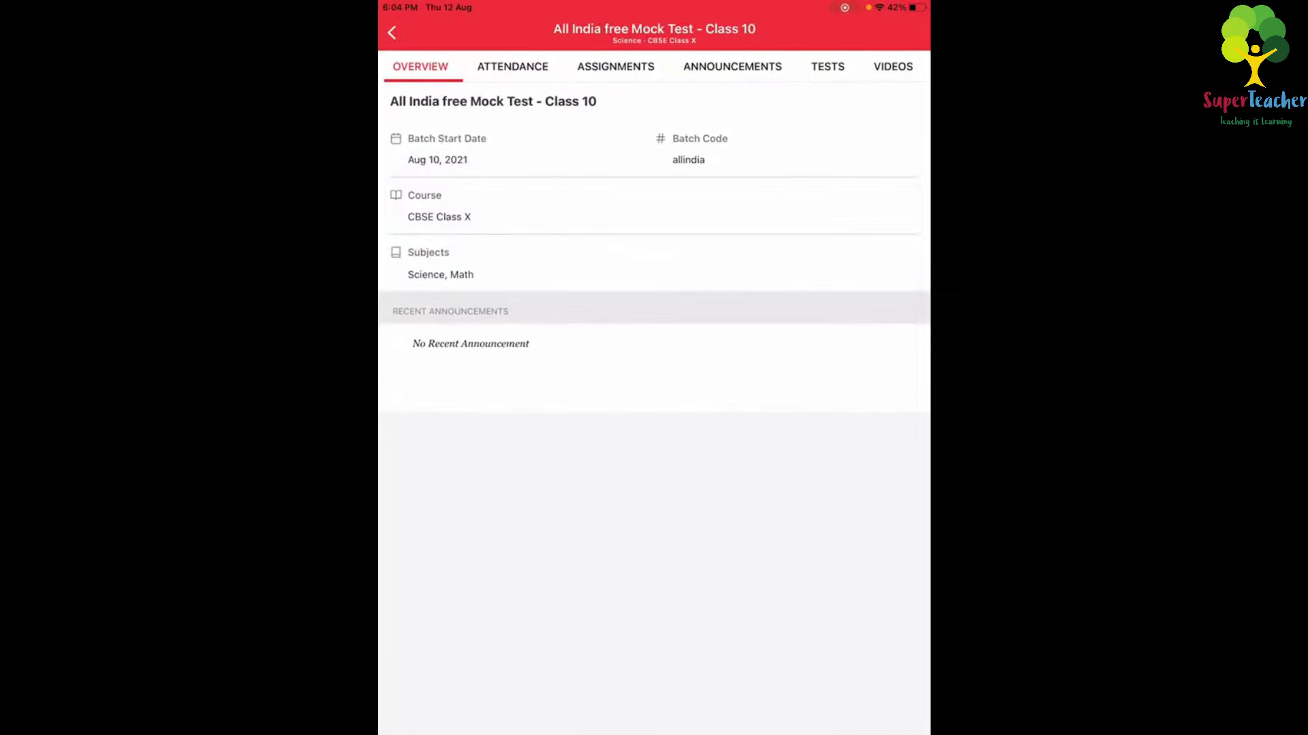
{"action": "left_click", "coordinate": [828, 66]}
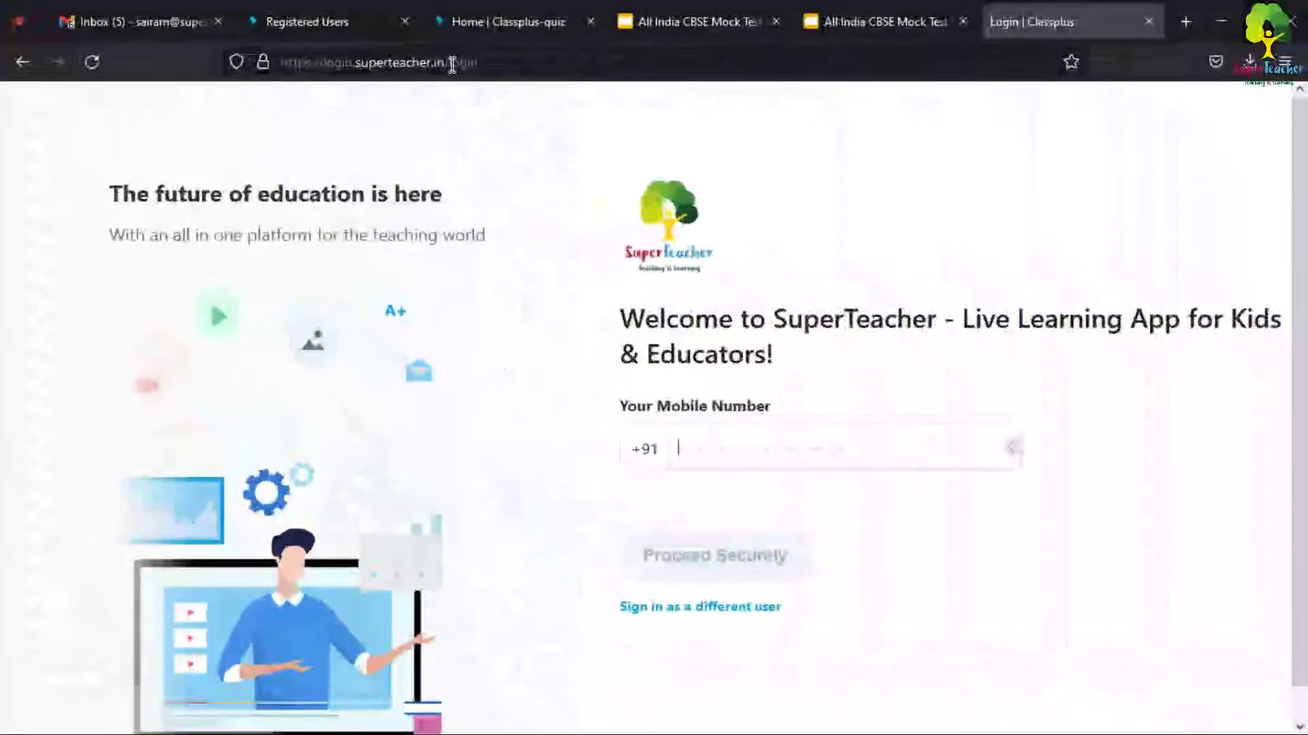
Step: Load login.superteacher.in in Firefox and make it full screen
{"action": "left_click", "coordinate": [525, 60]}
{"action": "type", "text": "login."}
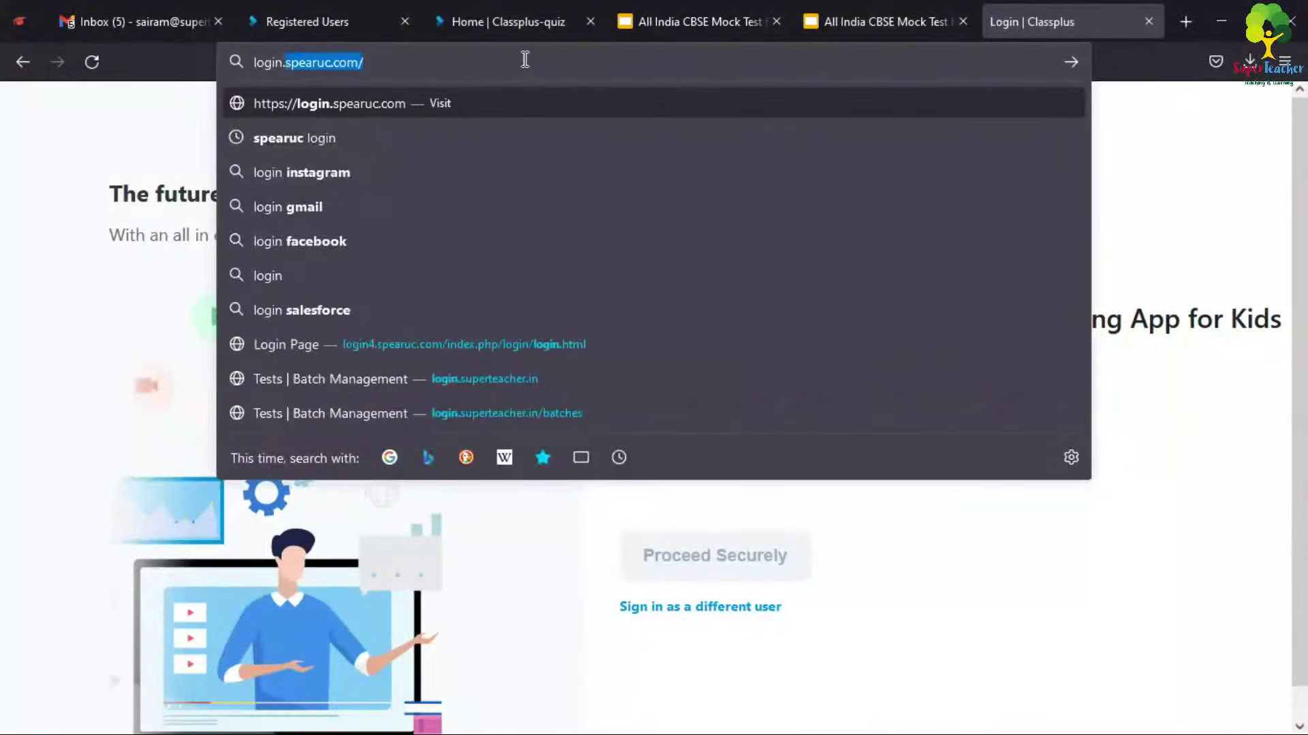
{"action": "type", "text": "superteach"}
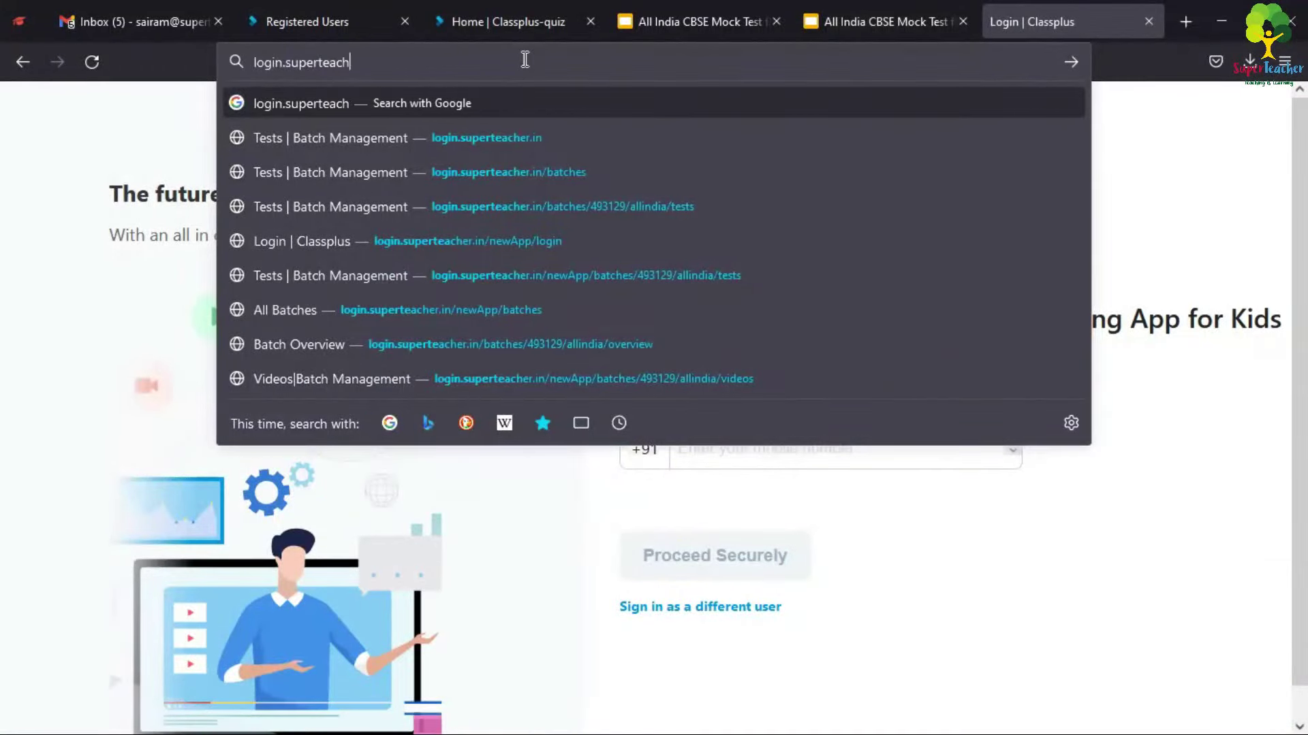
{"action": "type", "text": "er.in"}
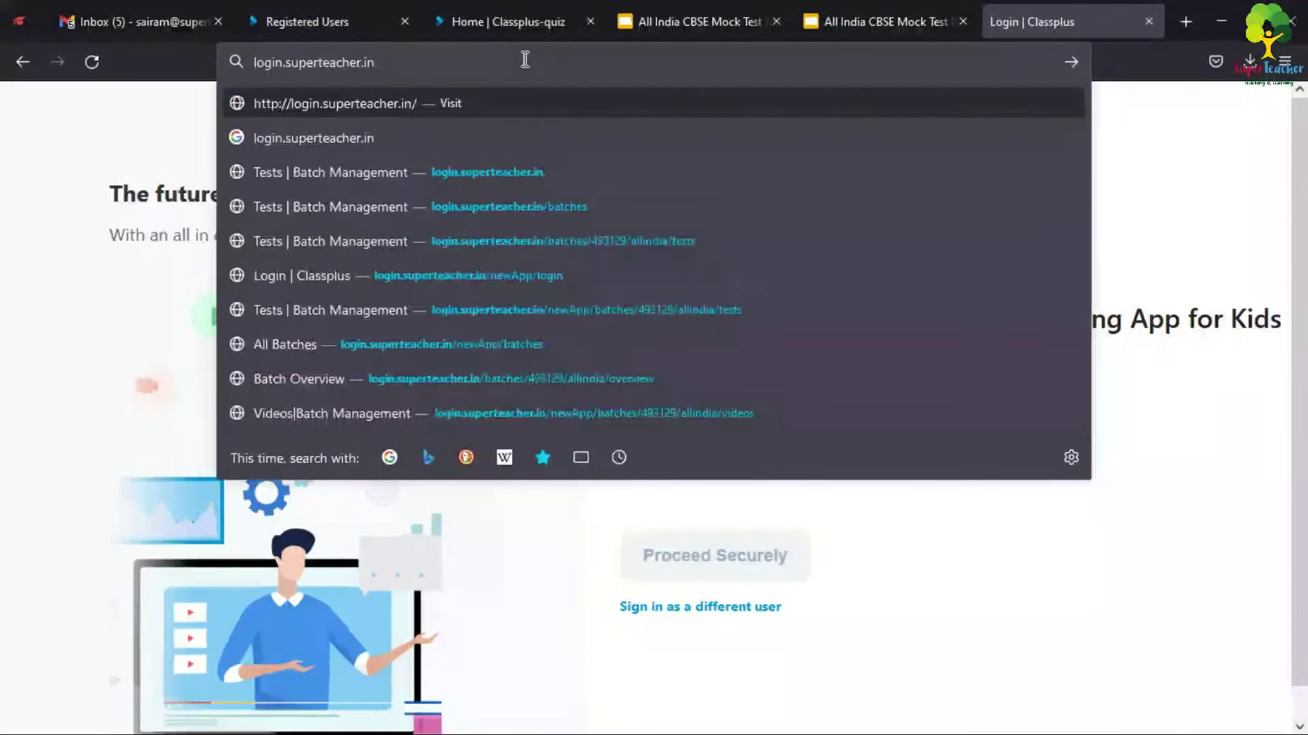
{"action": "key", "text": "Return"}
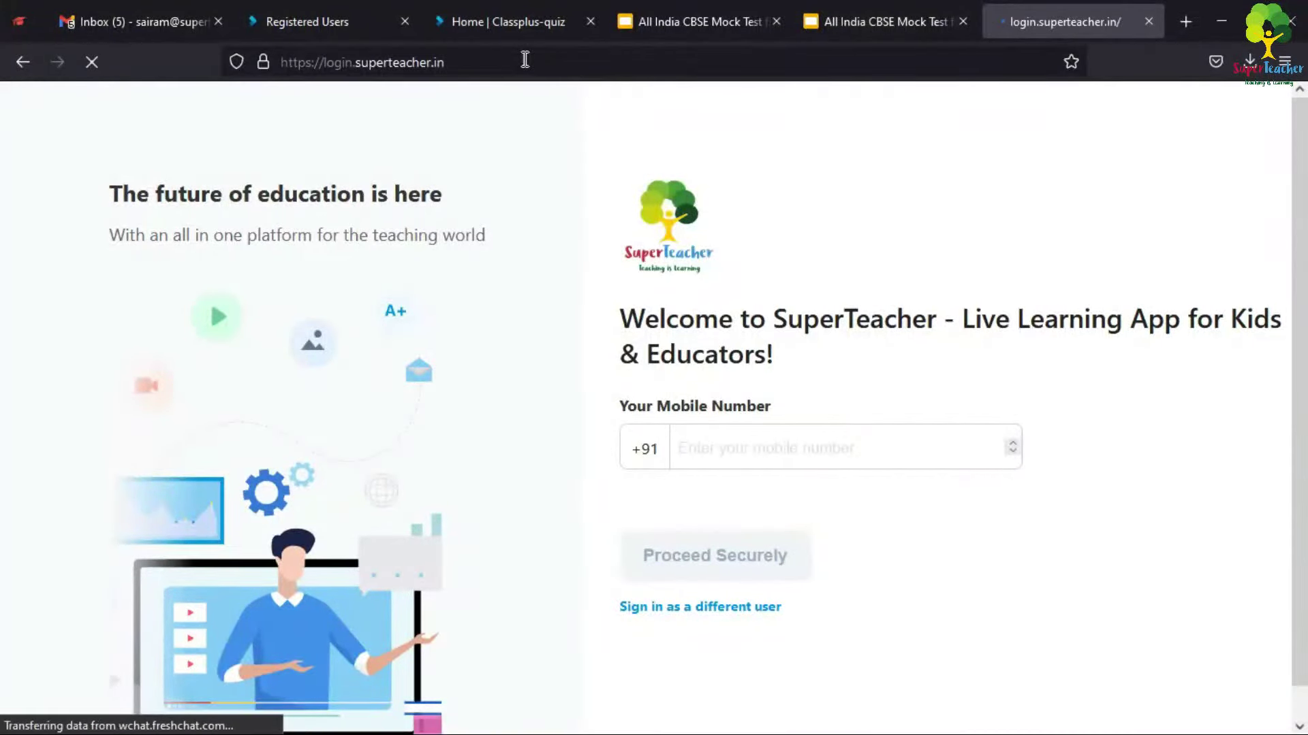
{"action": "key", "text": "F11"}
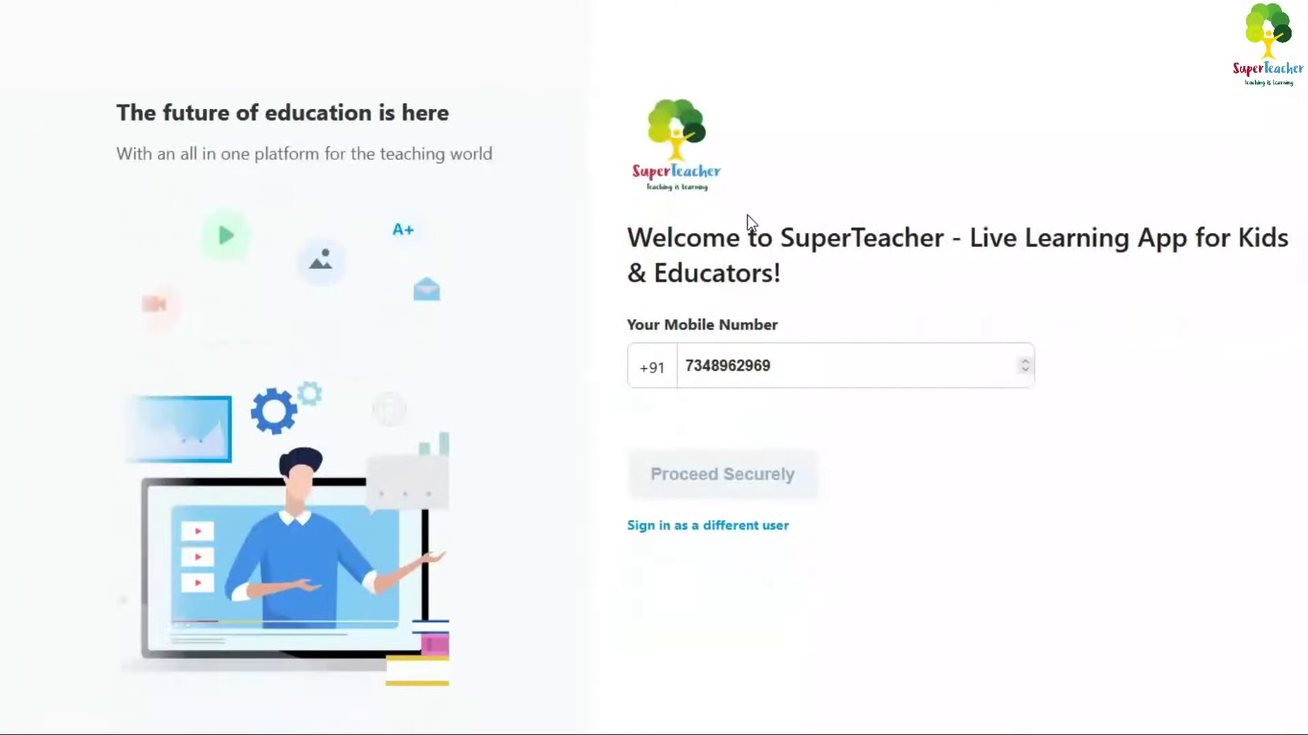
Step: Replace the prefilled mobile number with the account's number and request the verification code
{"action": "left_click_drag", "start_coordinate": [789, 365], "coordinate": [651, 361]}
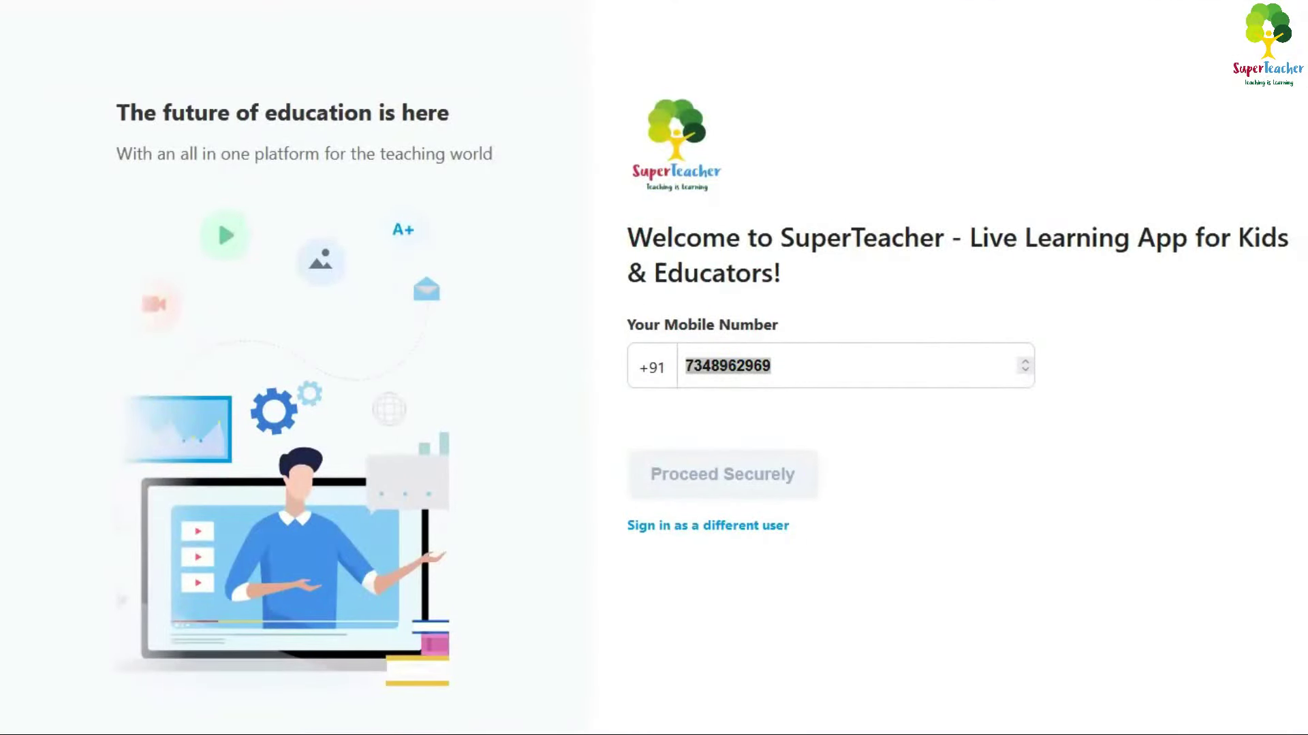
{"action": "left_click", "coordinate": [694, 418]}
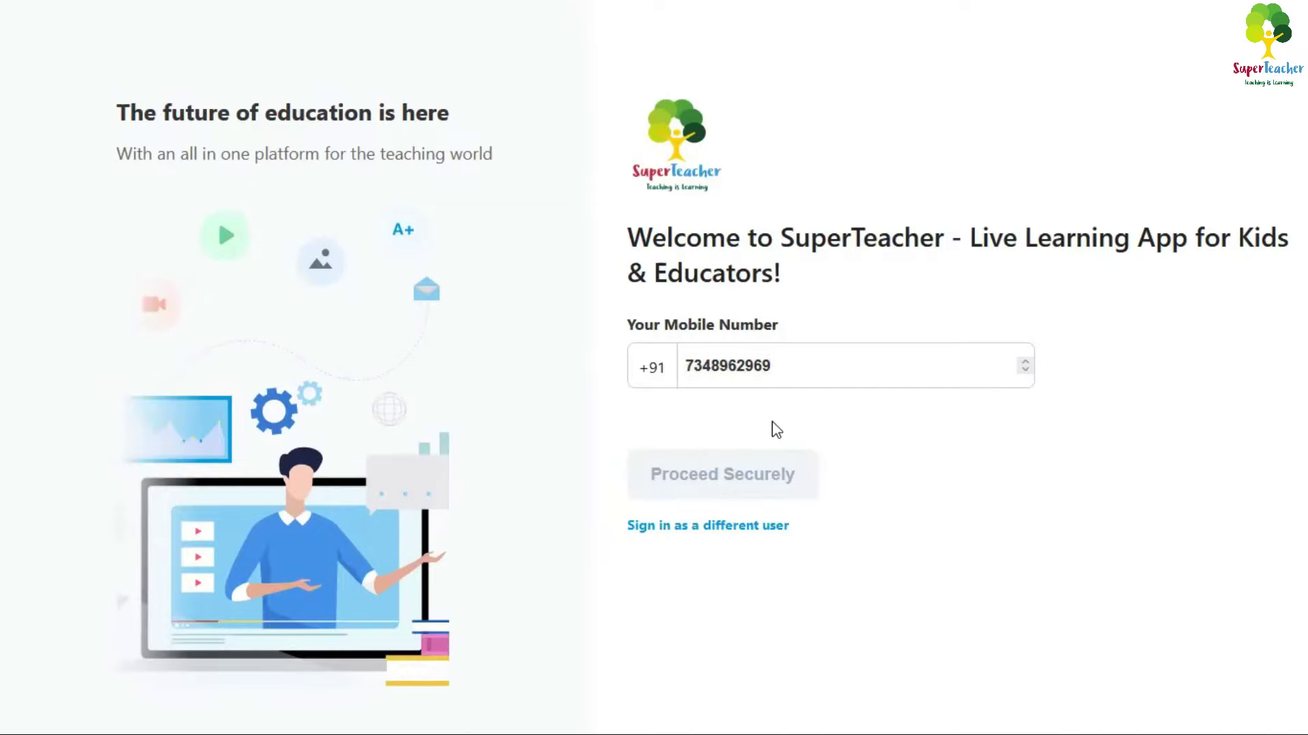
{"action": "left_click", "coordinate": [799, 370]}
{"action": "left_click_drag", "start_coordinate": [762, 359], "coordinate": [584, 361]}
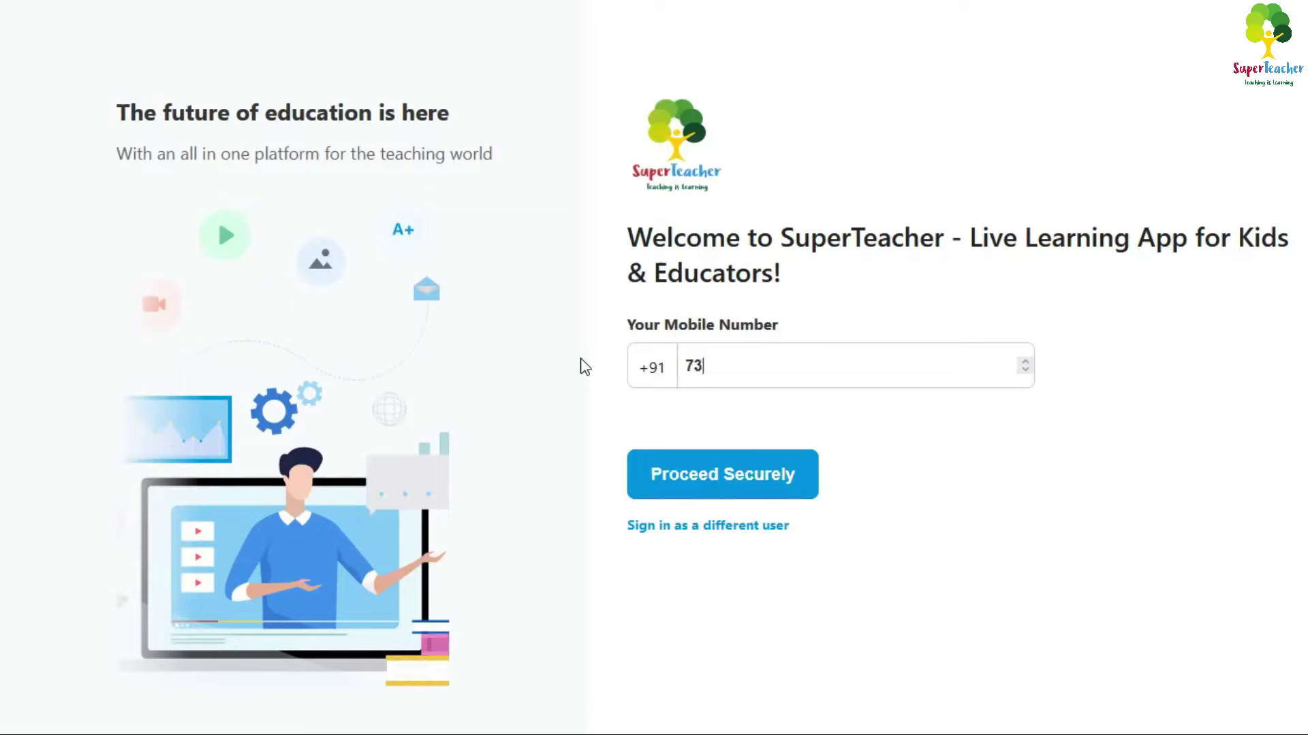
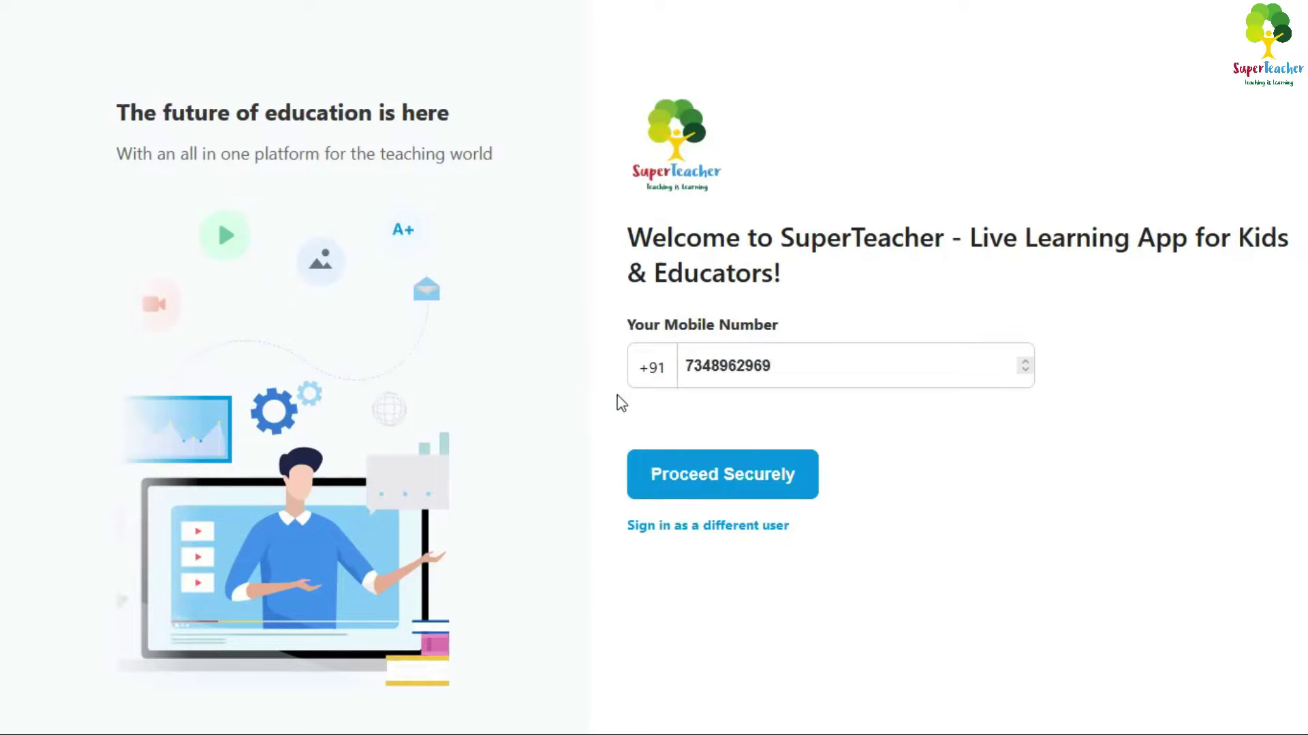
{"action": "left_click", "coordinate": [775, 488]}
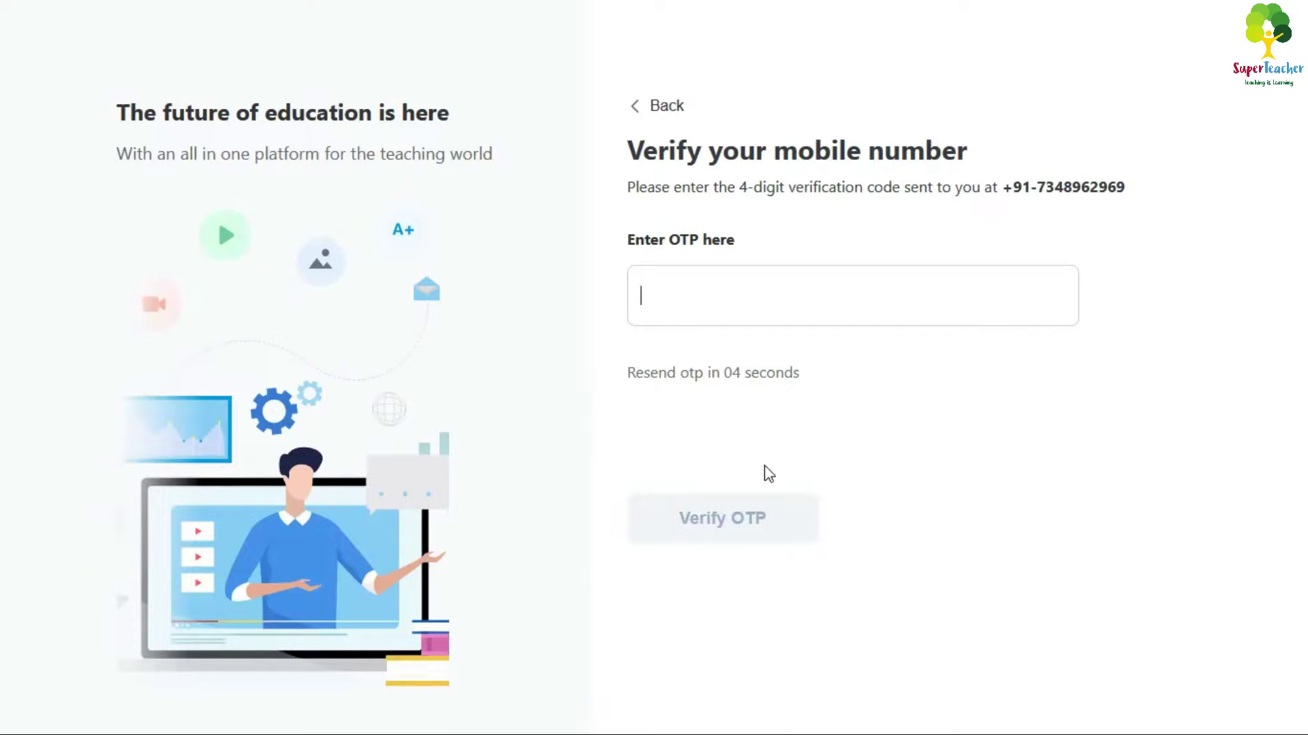
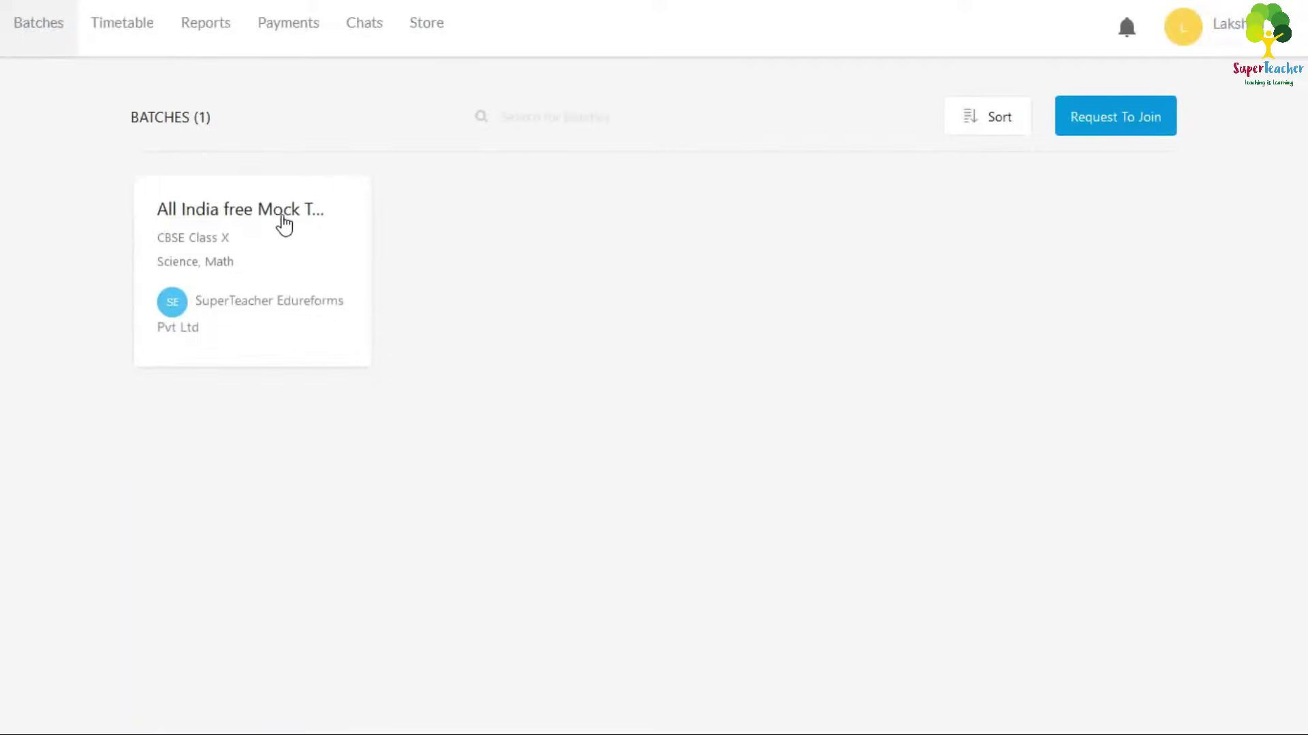
Step: Enter the OTP and open the Tests list of the All India free Mock Test batch
{"action": "left_click", "coordinate": [265, 257]}
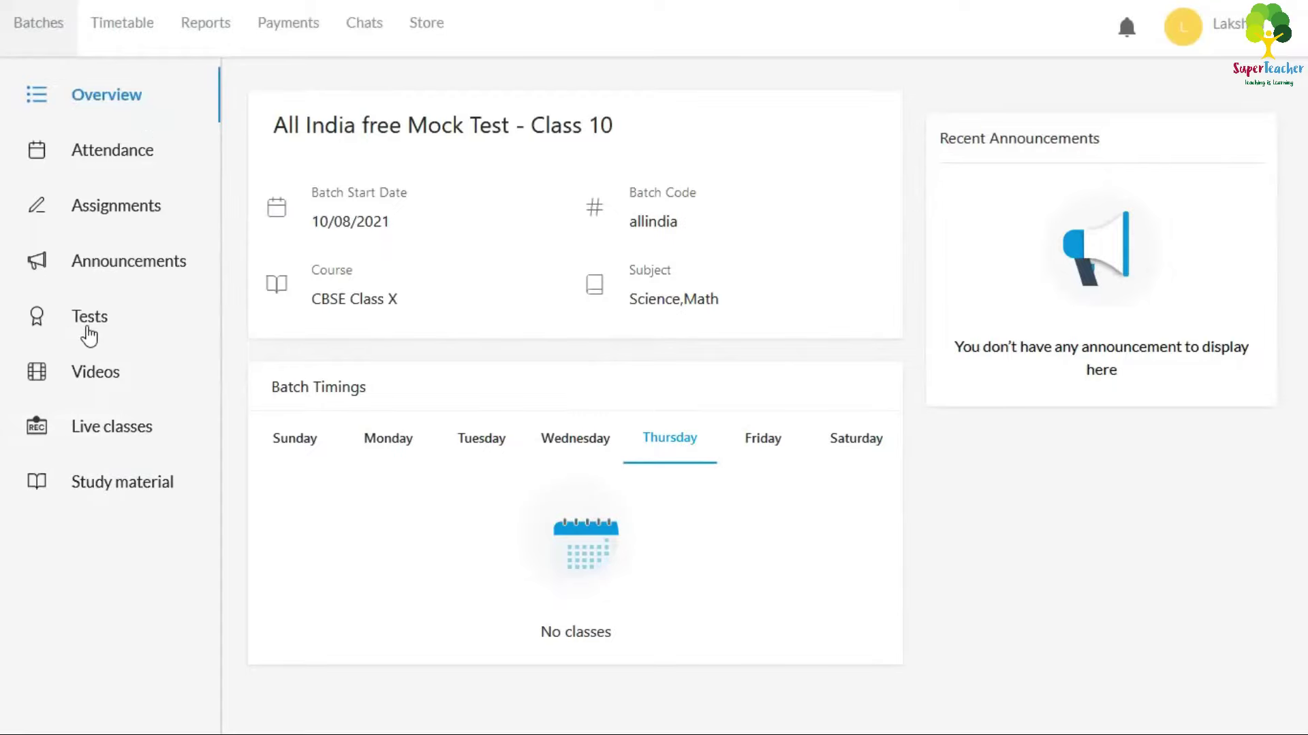
{"action": "left_click", "coordinate": [88, 335]}
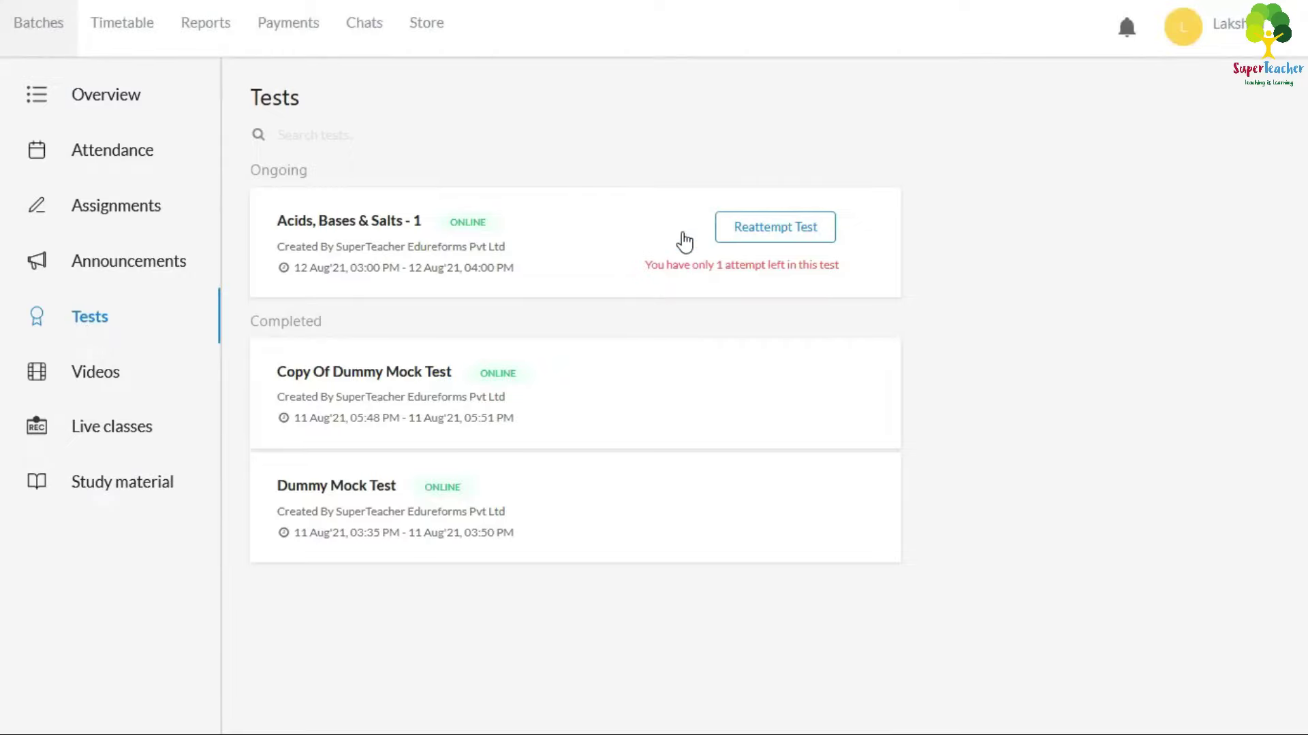
Step: Reattempt Acids, Bases & Salts - 1, agreeing to the instructions and starting the test
{"action": "left_click", "coordinate": [766, 231]}
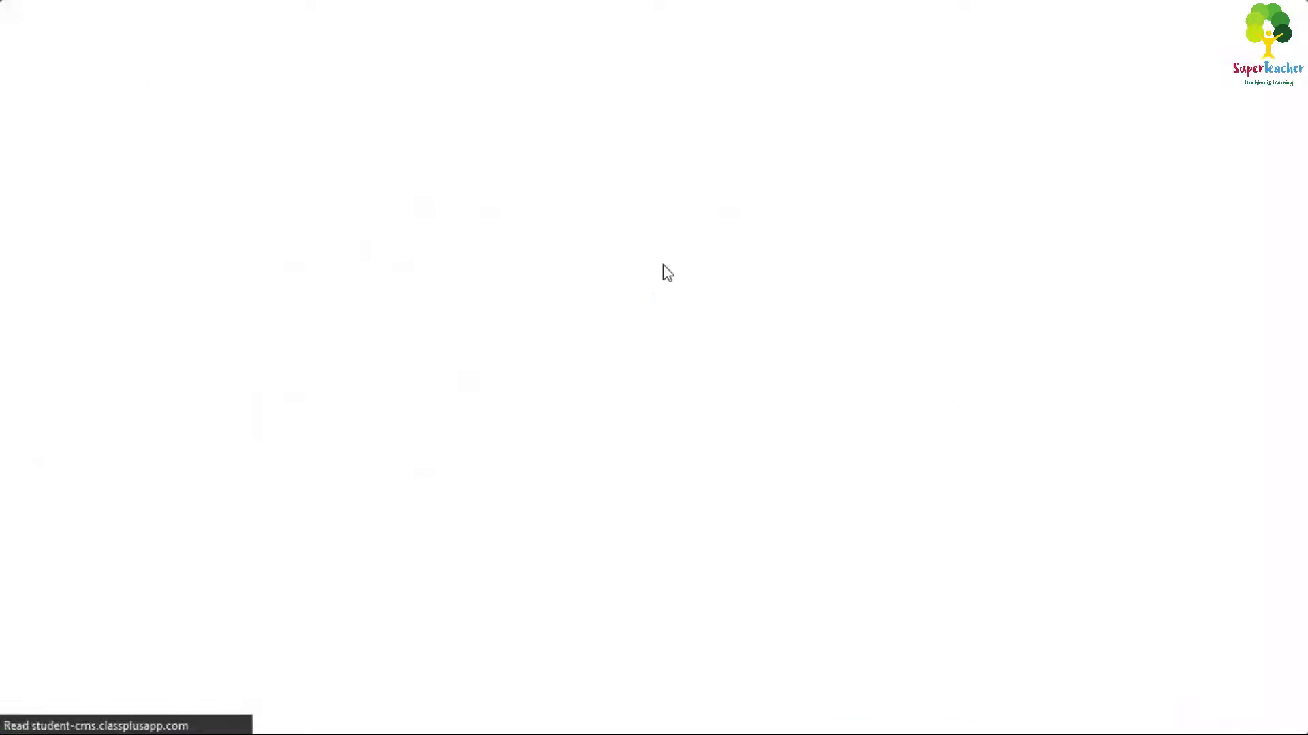
{"action": "scroll", "coordinate": [310, 300], "scroll_direction": "down", "scroll_amount": 5}
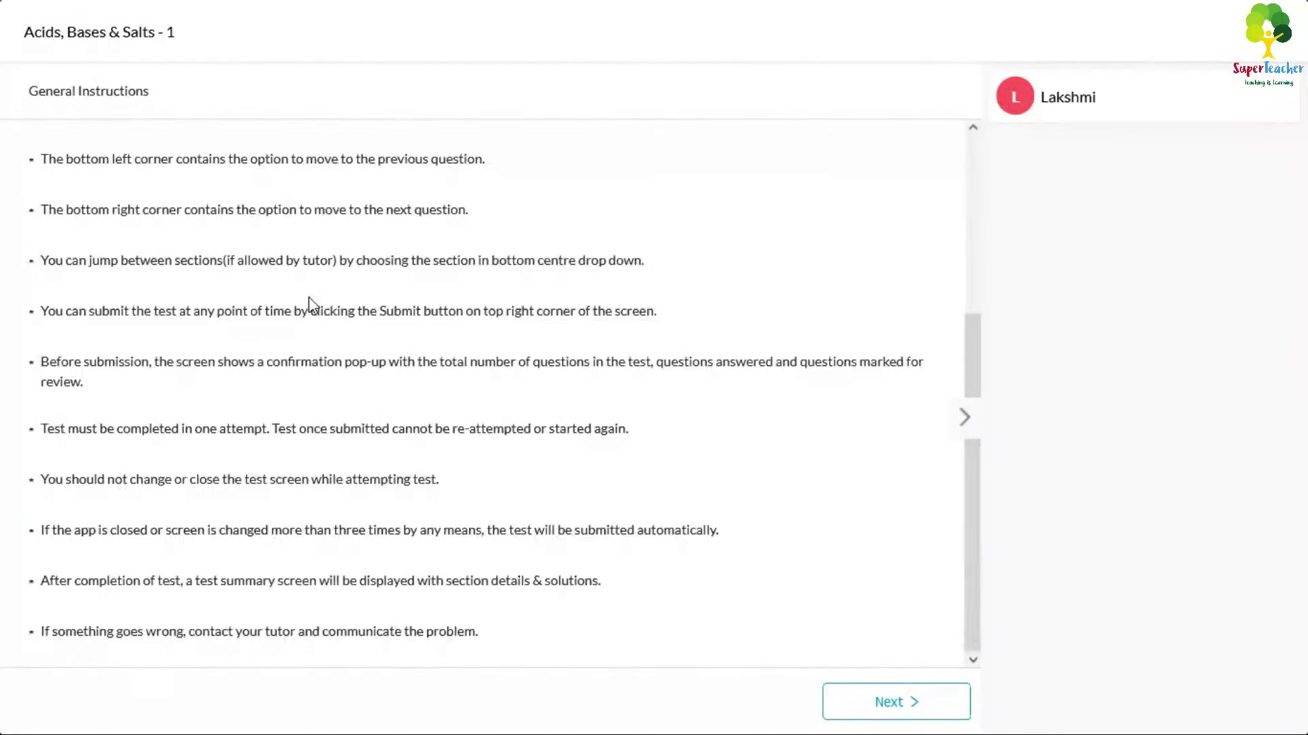
{"action": "left_click", "coordinate": [915, 705]}
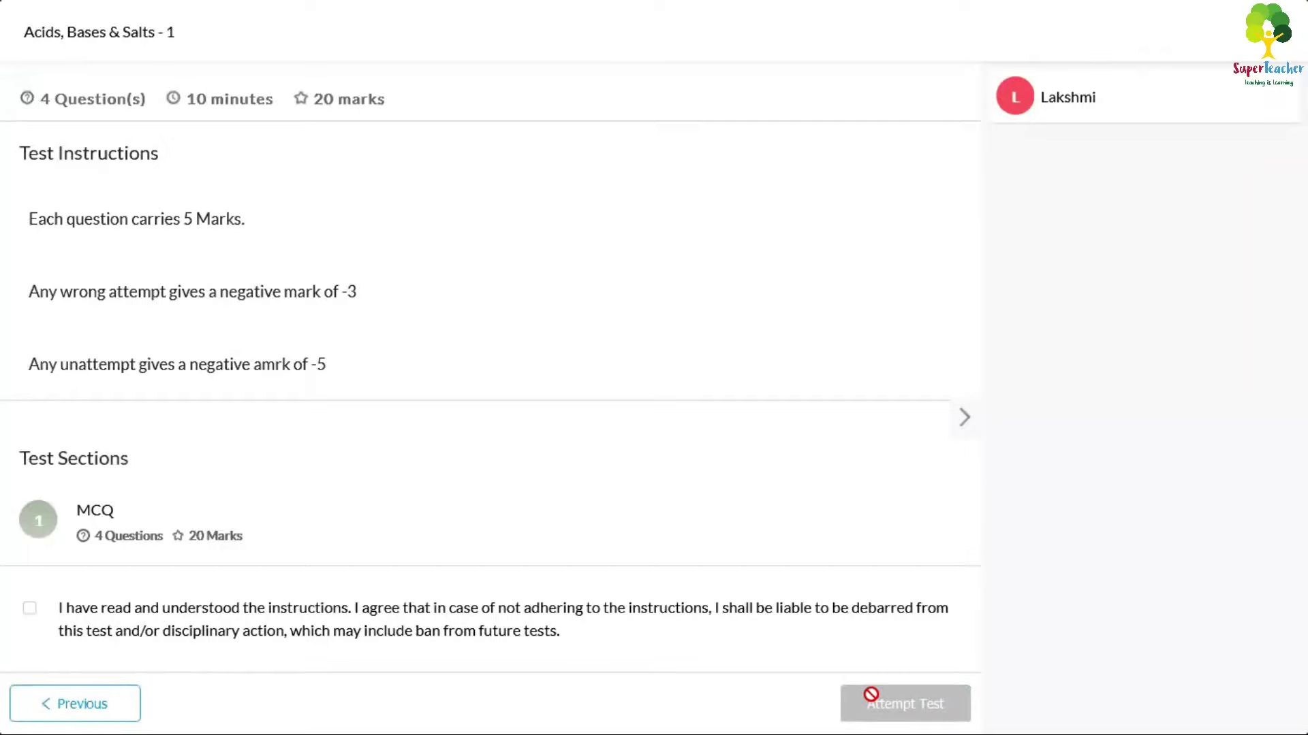
{"action": "left_click", "coordinate": [40, 613]}
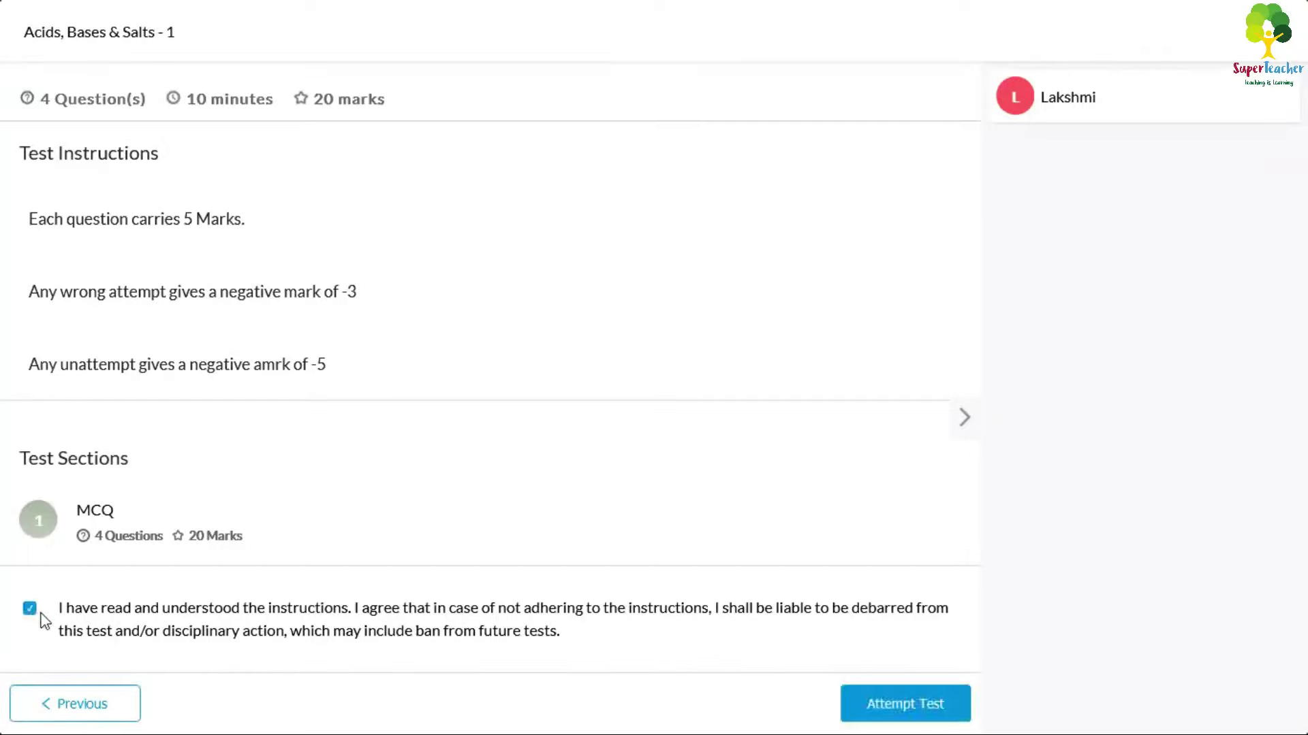
{"action": "left_click", "coordinate": [892, 708]}
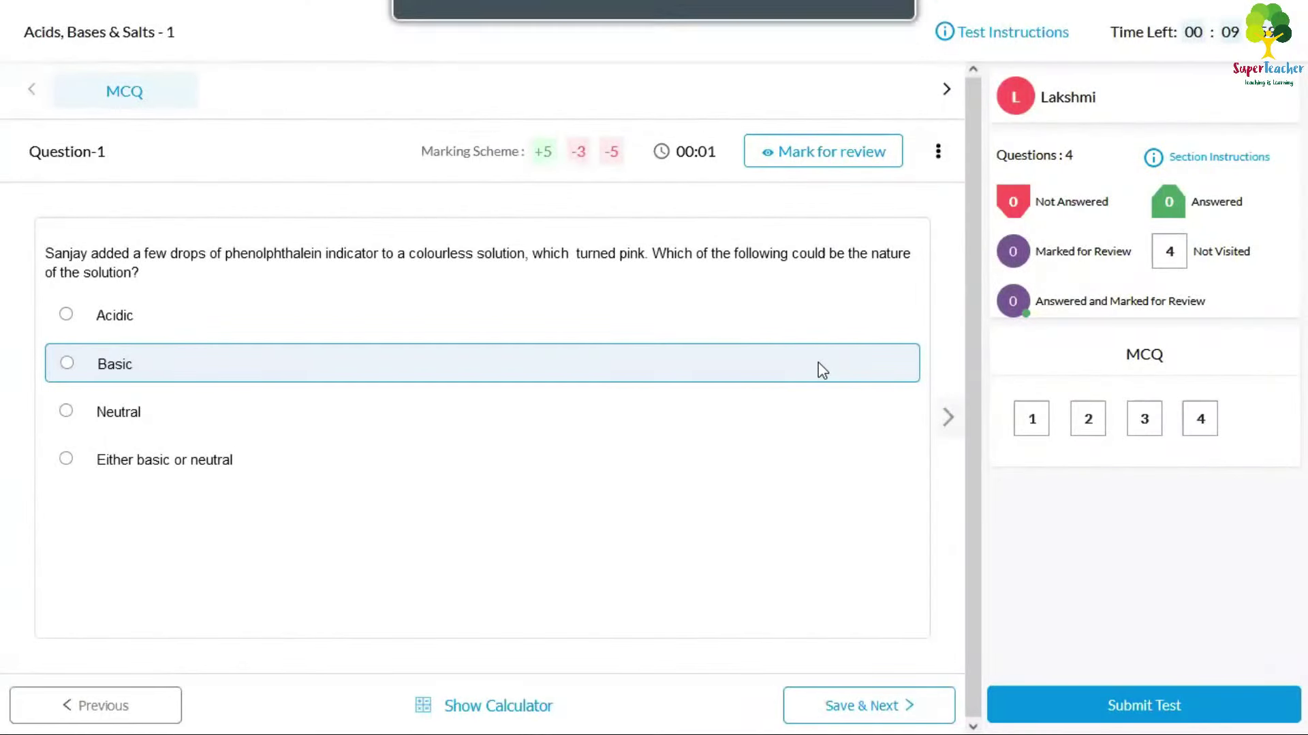
Step: Answer Q1 Basic, mark Q2 for review, answer Q3 Definitely neutral
{"action": "left_click", "coordinate": [114, 375]}
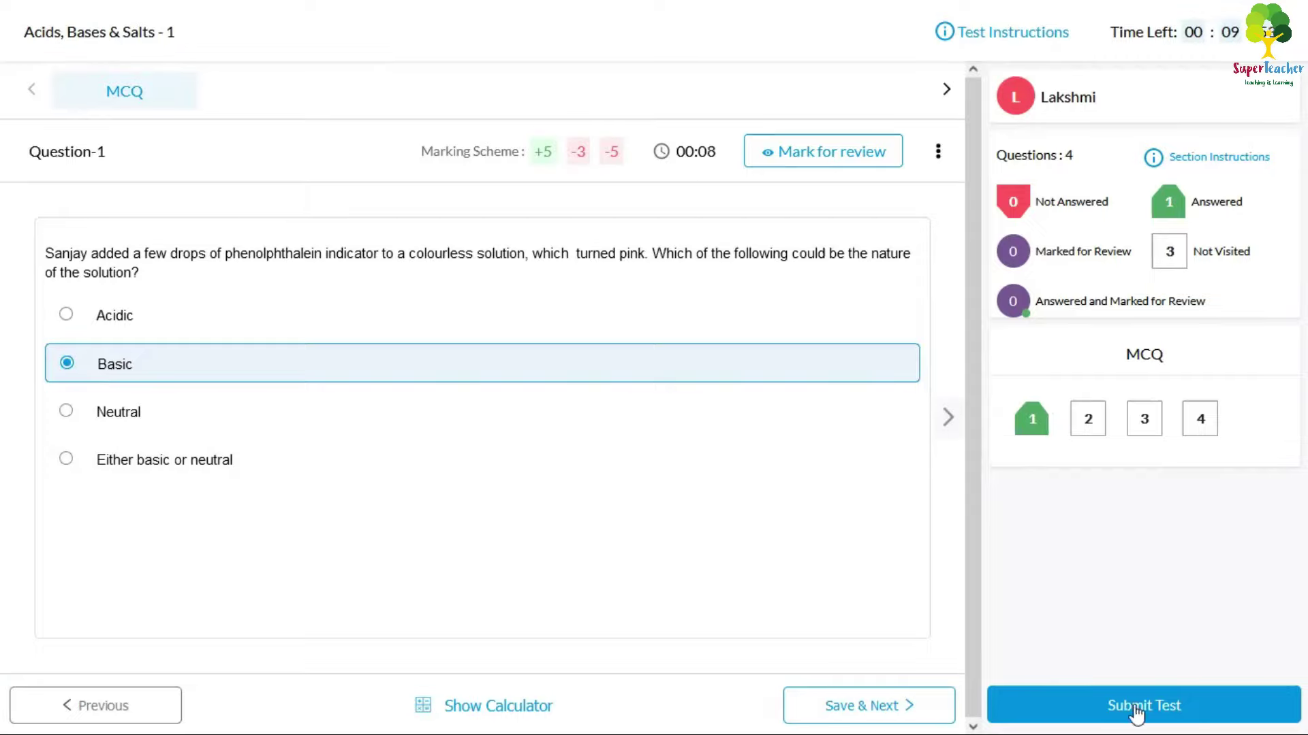
{"action": "left_click", "coordinate": [888, 714]}
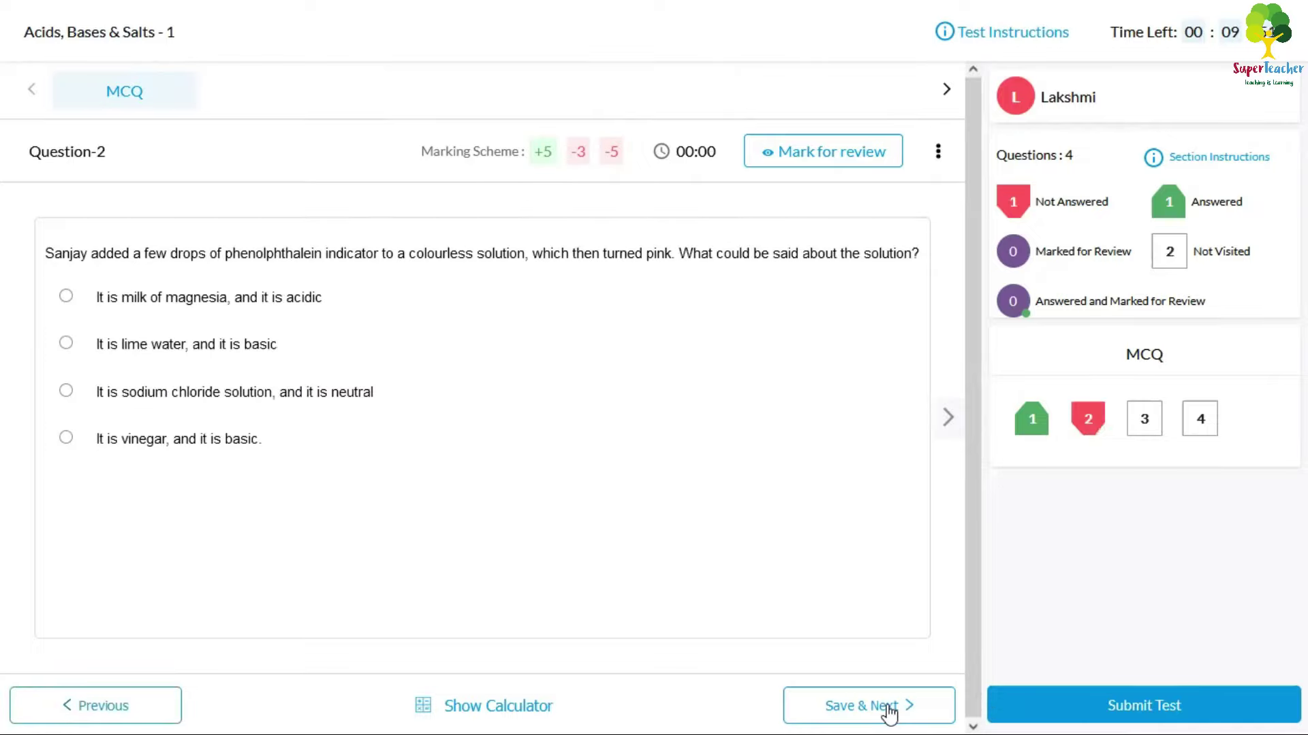
{"action": "left_click", "coordinate": [802, 152]}
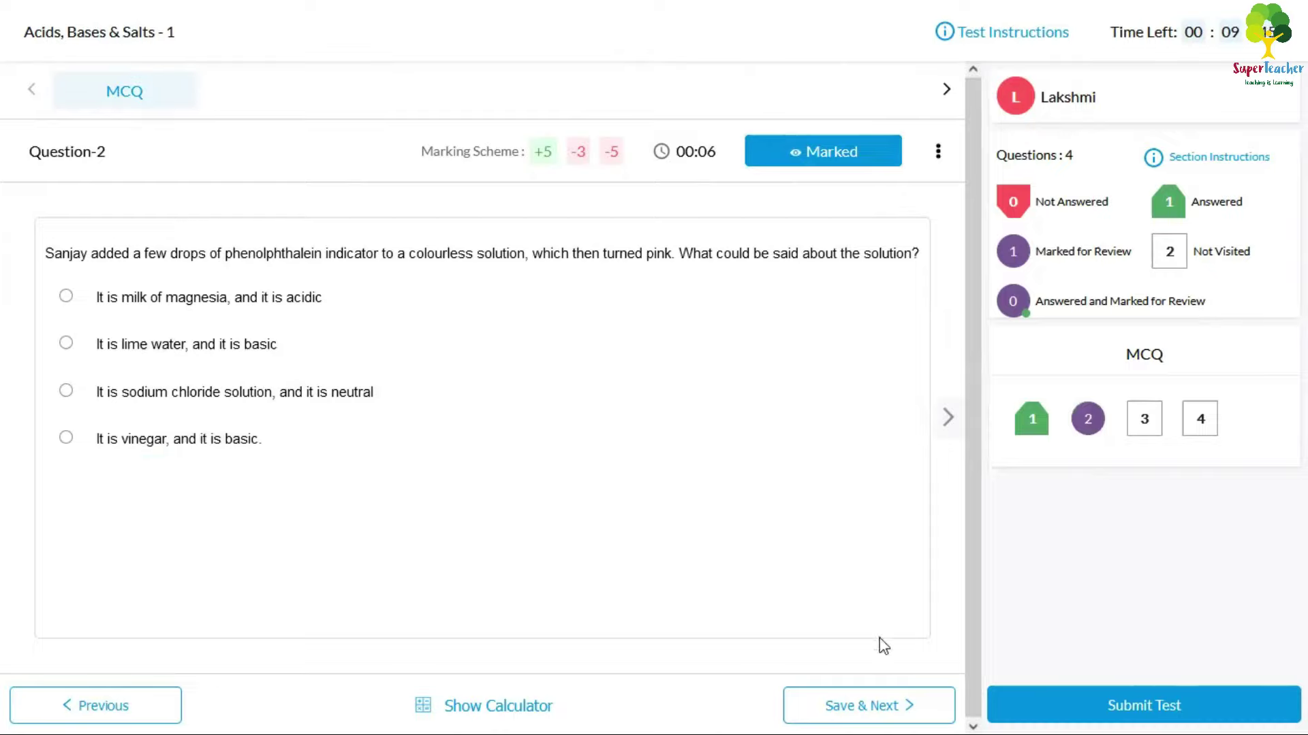
{"action": "left_click", "coordinate": [893, 710]}
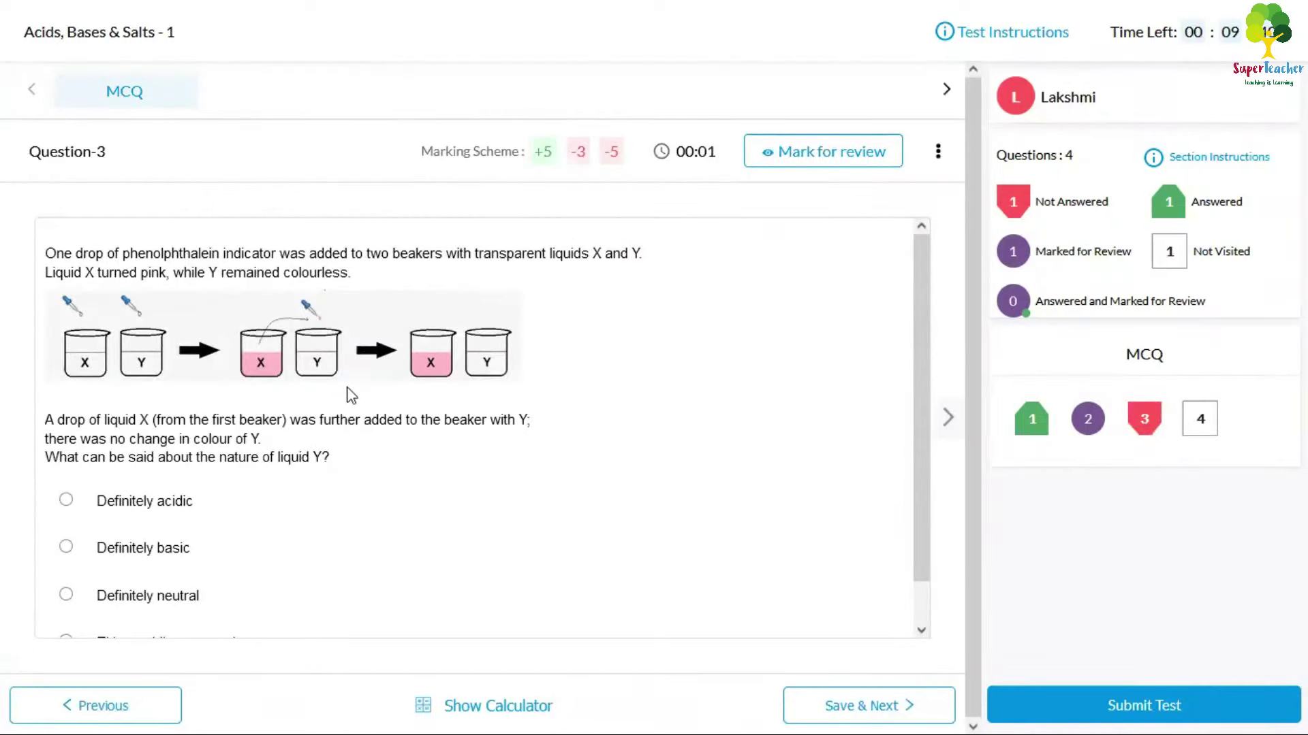
{"action": "scroll", "coordinate": [344, 412], "scroll_direction": "down", "scroll_amount": 1}
{"action": "left_click", "coordinate": [120, 555]}
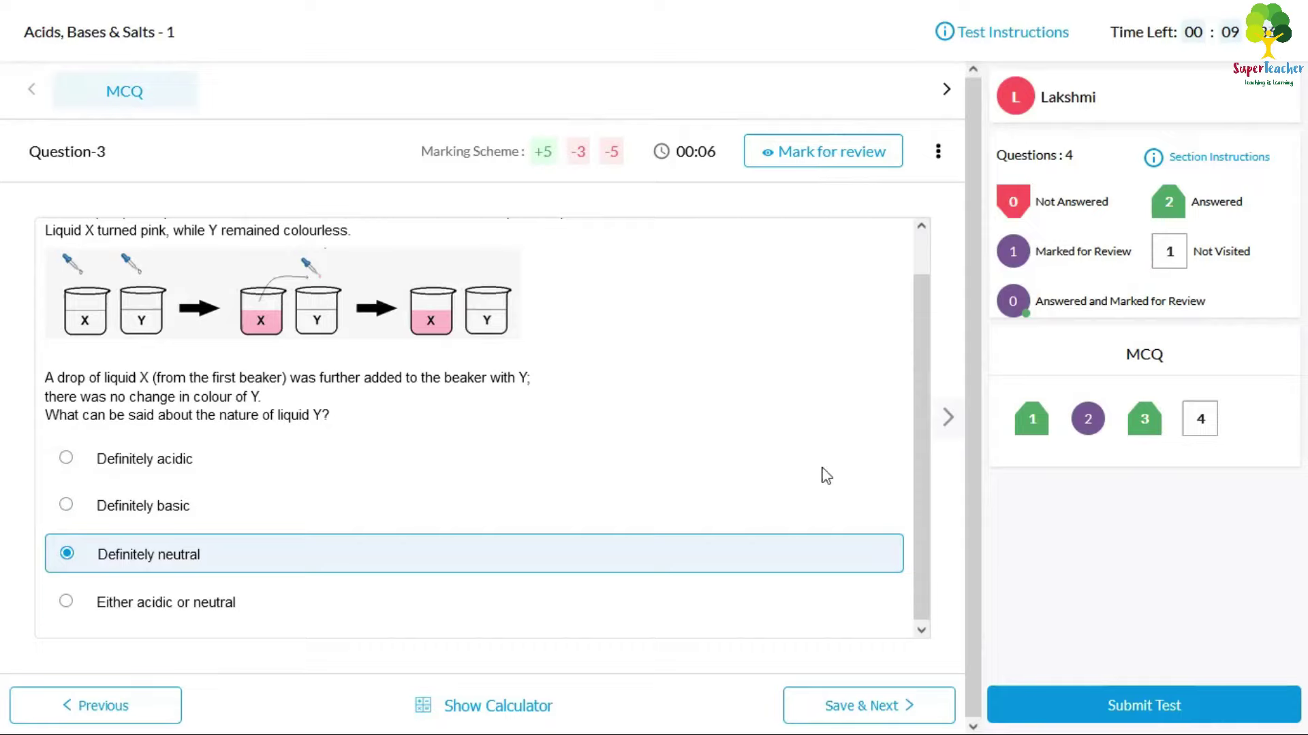
{"action": "left_click", "coordinate": [852, 710]}
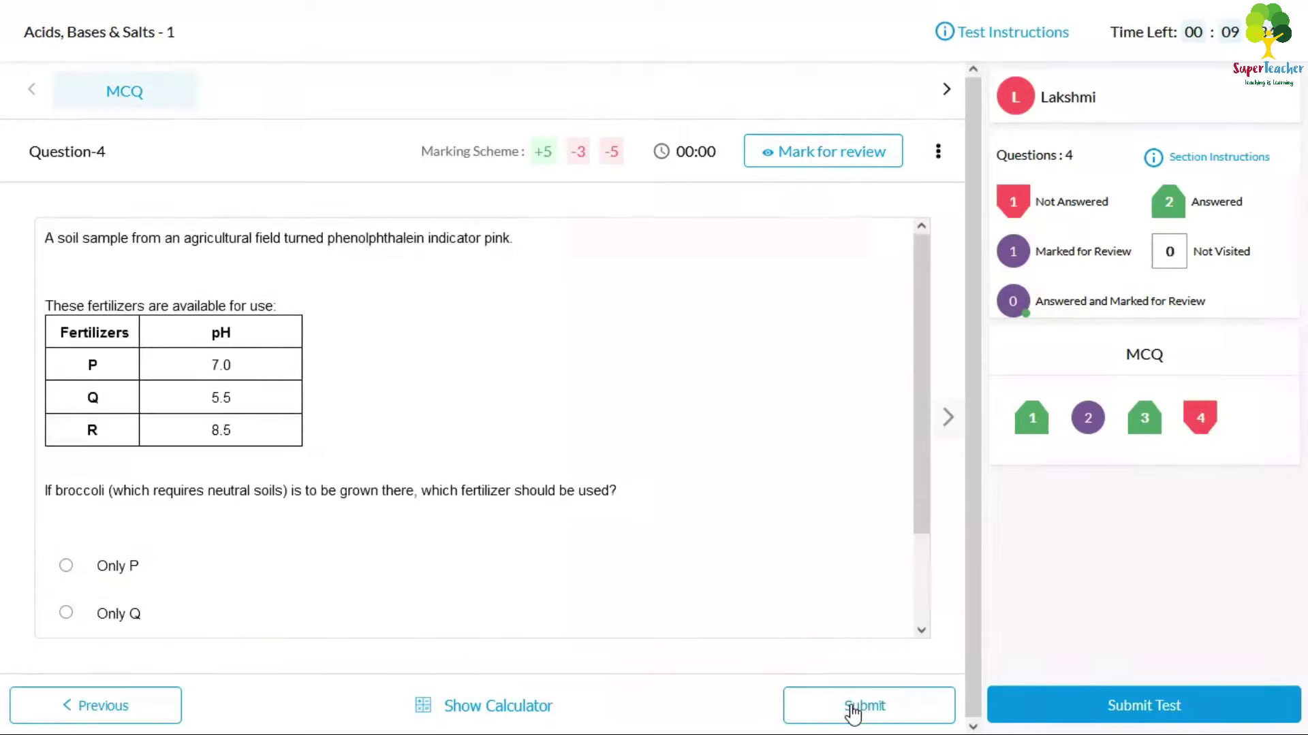
Step: Answer Question 4 with Only Q, then return to the marked Question 2
{"action": "scroll", "coordinate": [126, 603], "scroll_direction": "down", "scroll_amount": 3}
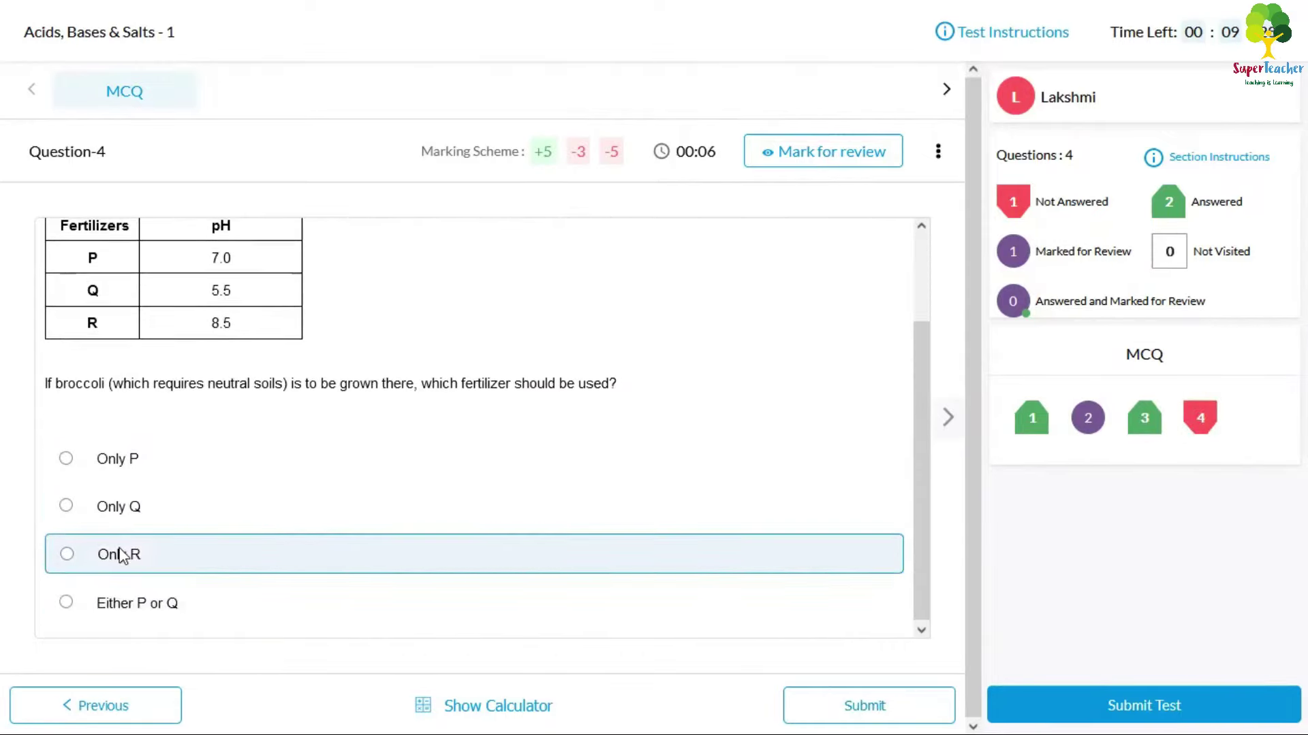
{"action": "left_click", "coordinate": [113, 508]}
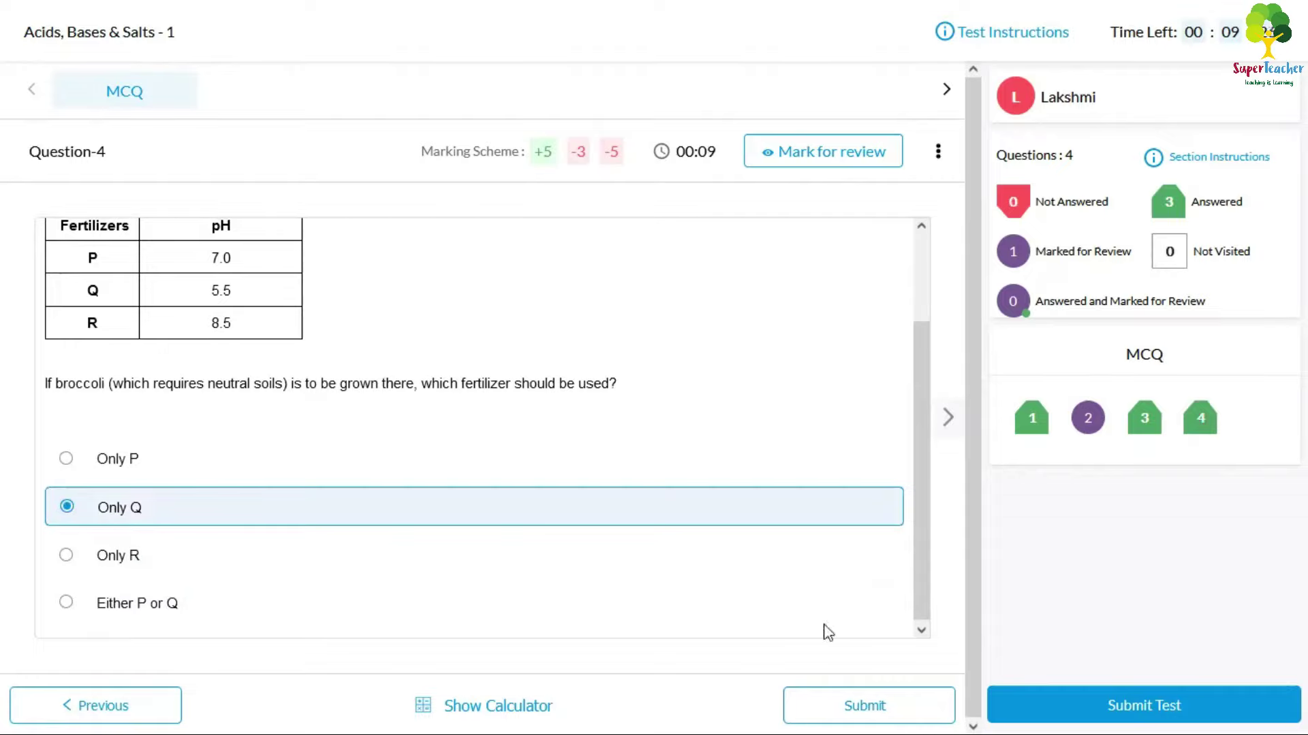
{"action": "left_click_drag", "start_coordinate": [924, 381], "coordinate": [910, 259]}
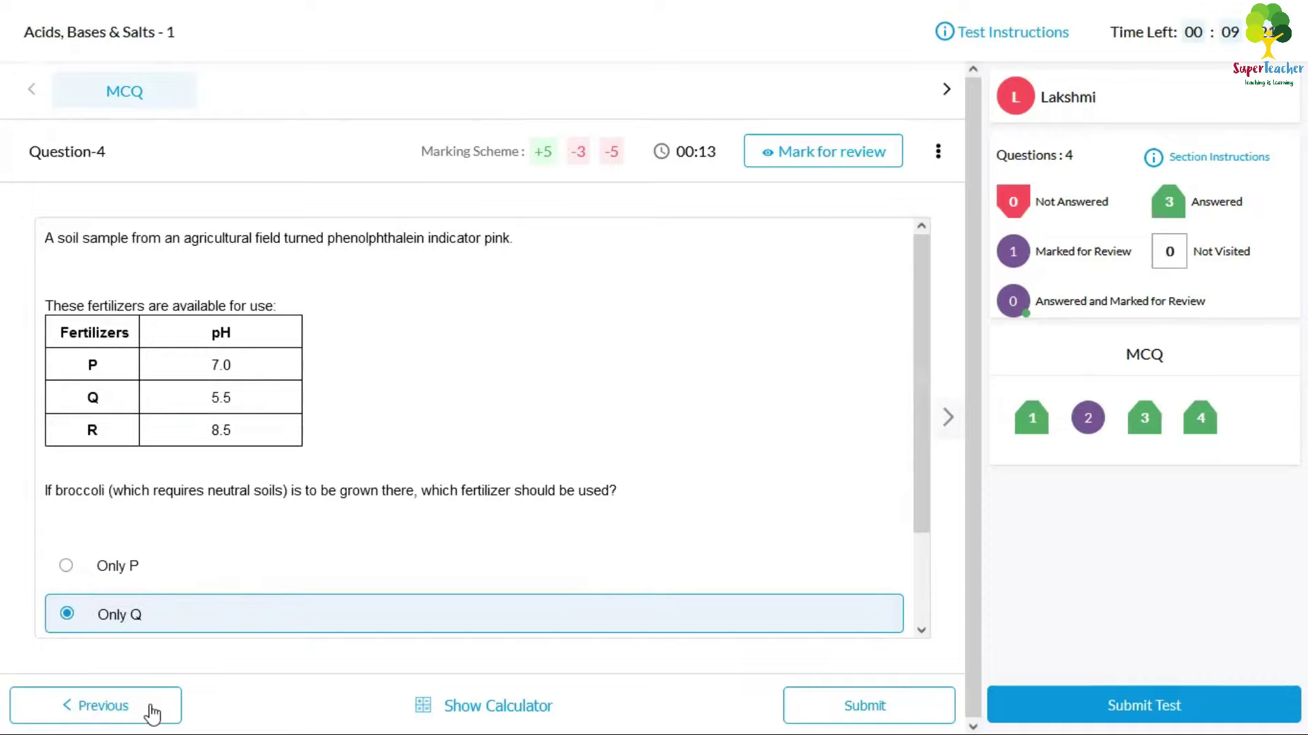
{"action": "left_click", "coordinate": [937, 154]}
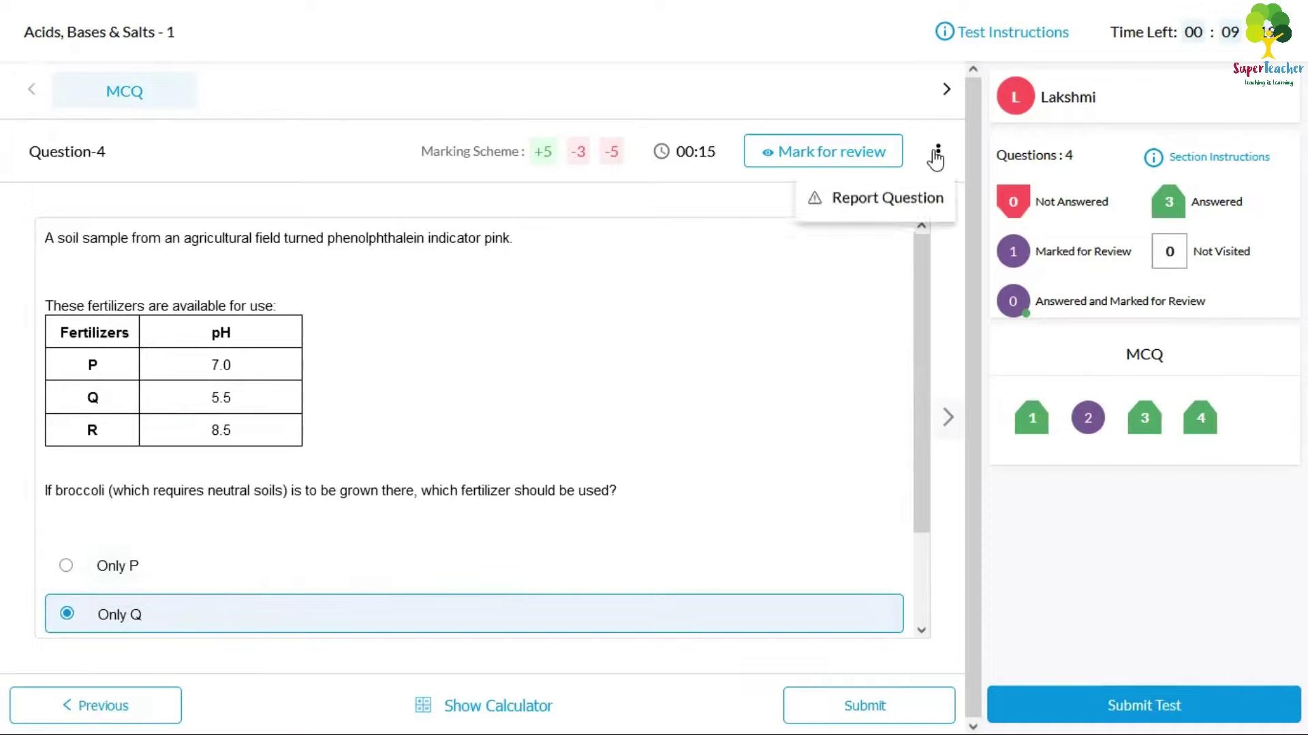
{"action": "left_click", "coordinate": [858, 110]}
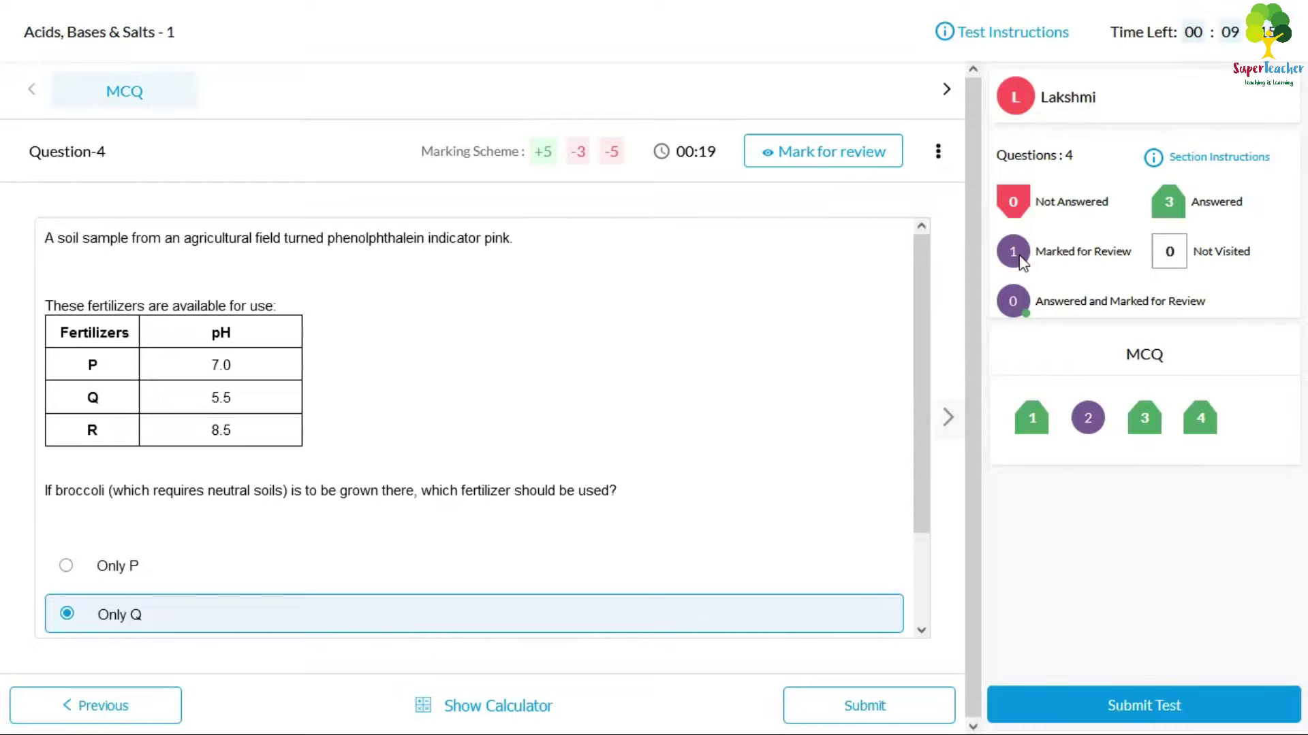
{"action": "left_click", "coordinate": [1085, 428]}
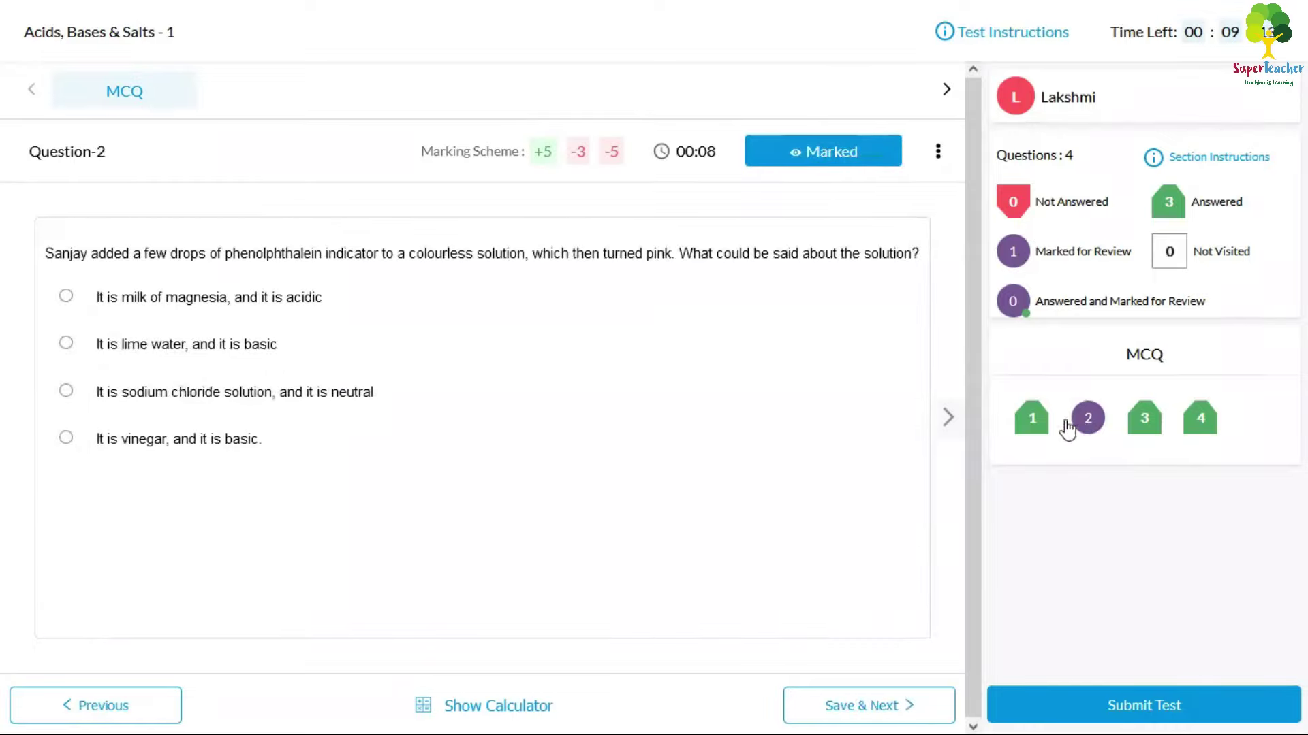
Step: Answer Question 2 with 'It is lime water, and it is basic' and proceed to submission
{"action": "left_click", "coordinate": [104, 348]}
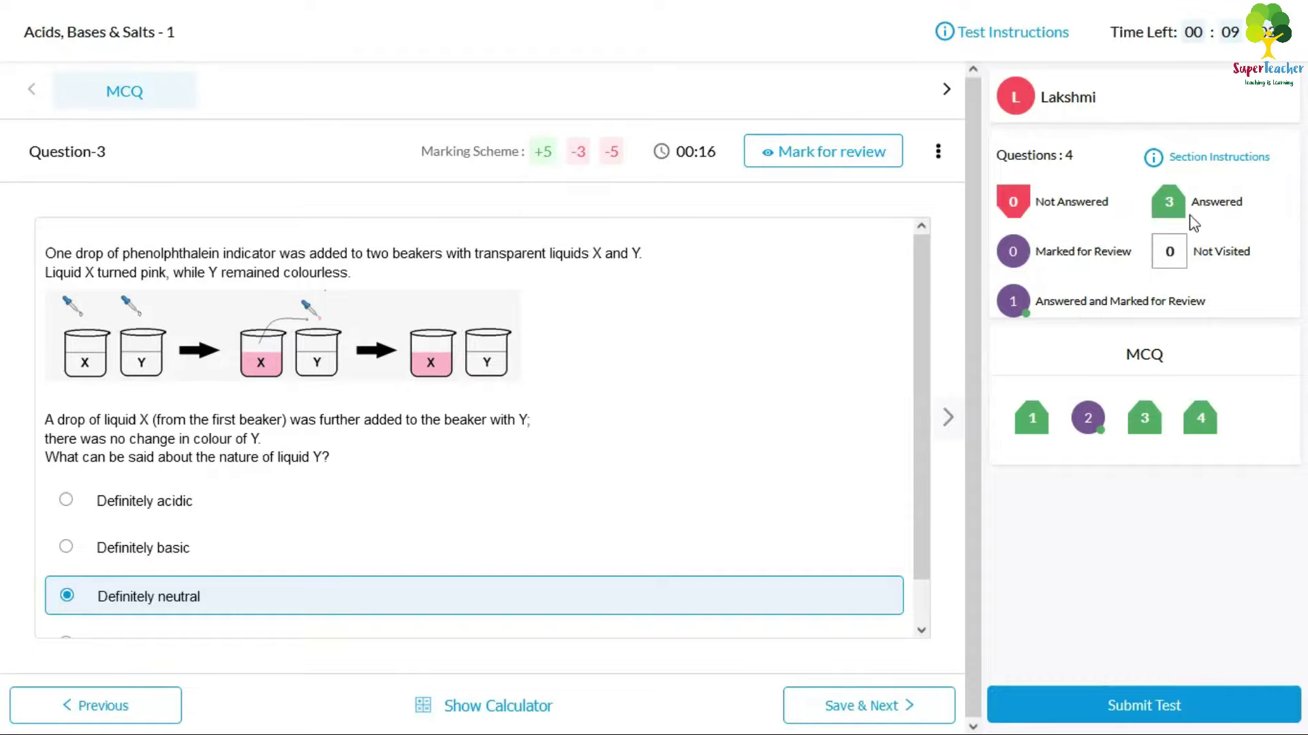
{"action": "left_click", "coordinate": [867, 708]}
{"action": "scroll", "coordinate": [307, 408], "scroll_direction": "down", "scroll_amount": 2}
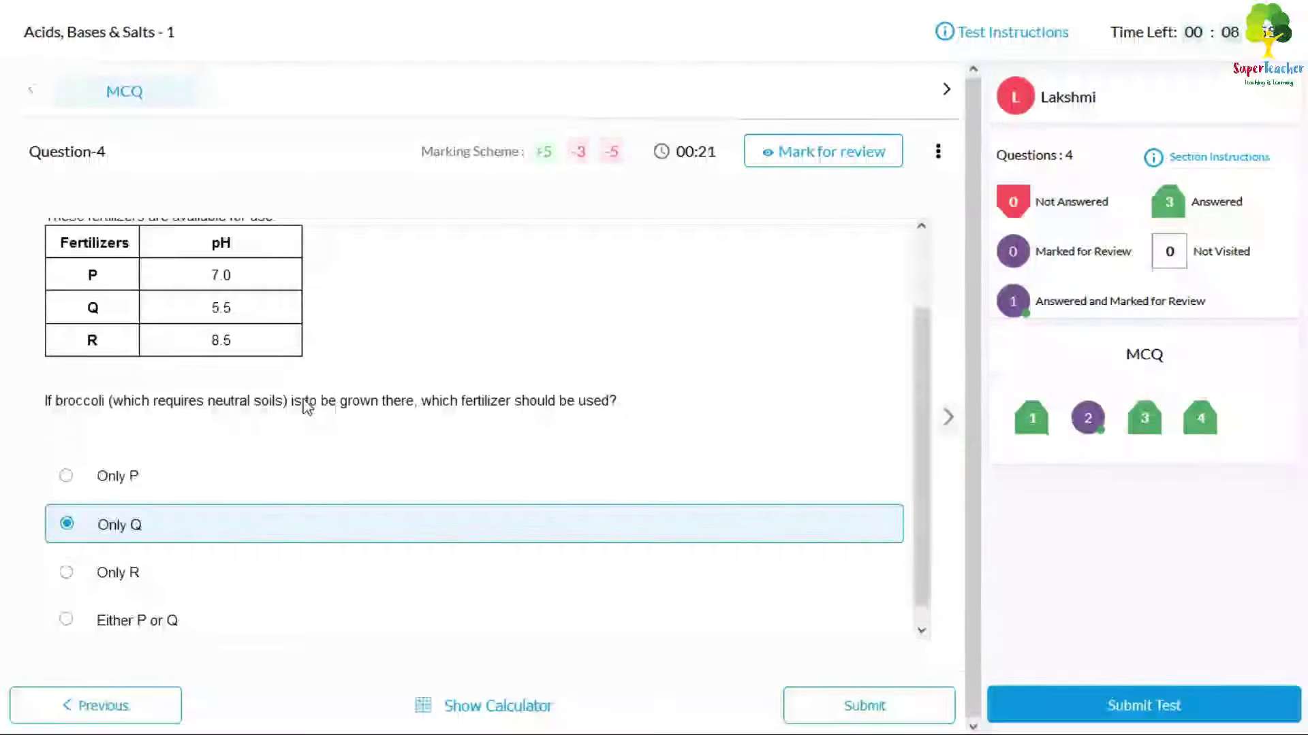
{"action": "scroll", "coordinate": [528, 359], "scroll_direction": "up", "scroll_amount": 1}
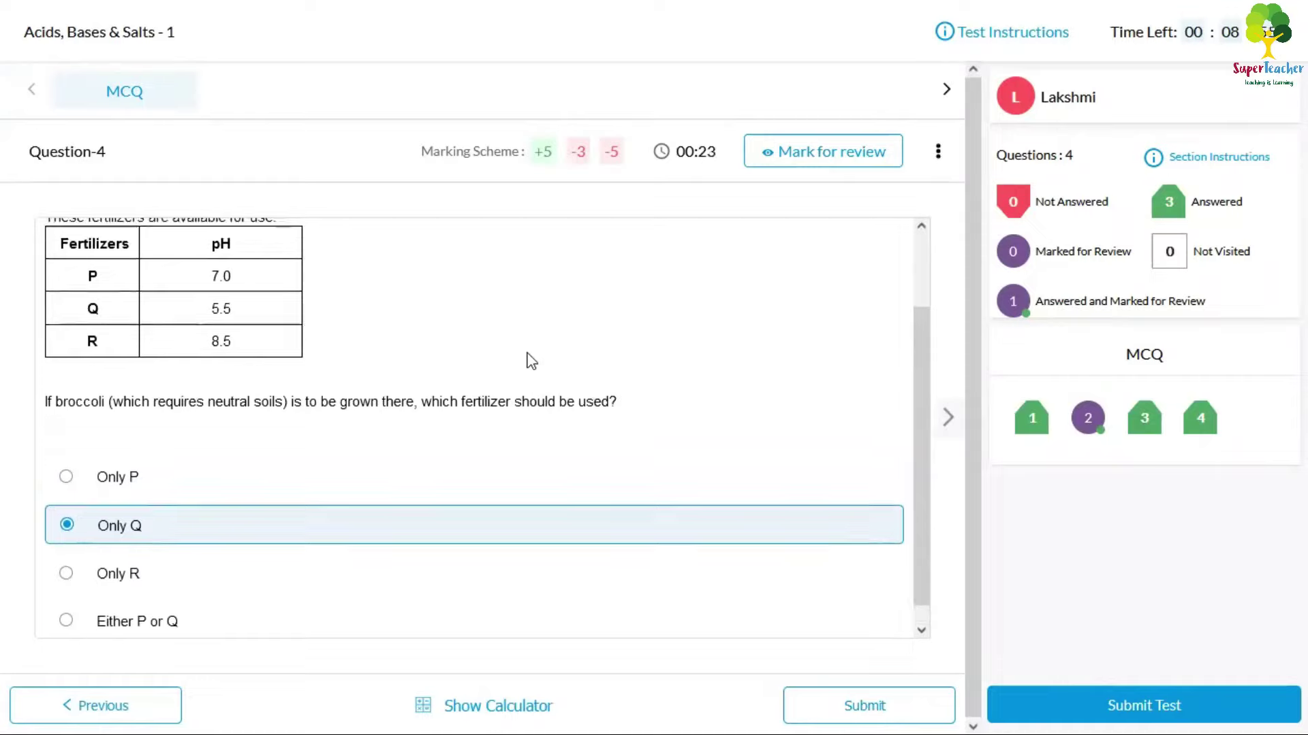
{"action": "scroll", "coordinate": [681, 511], "scroll_direction": "down", "scroll_amount": 1}
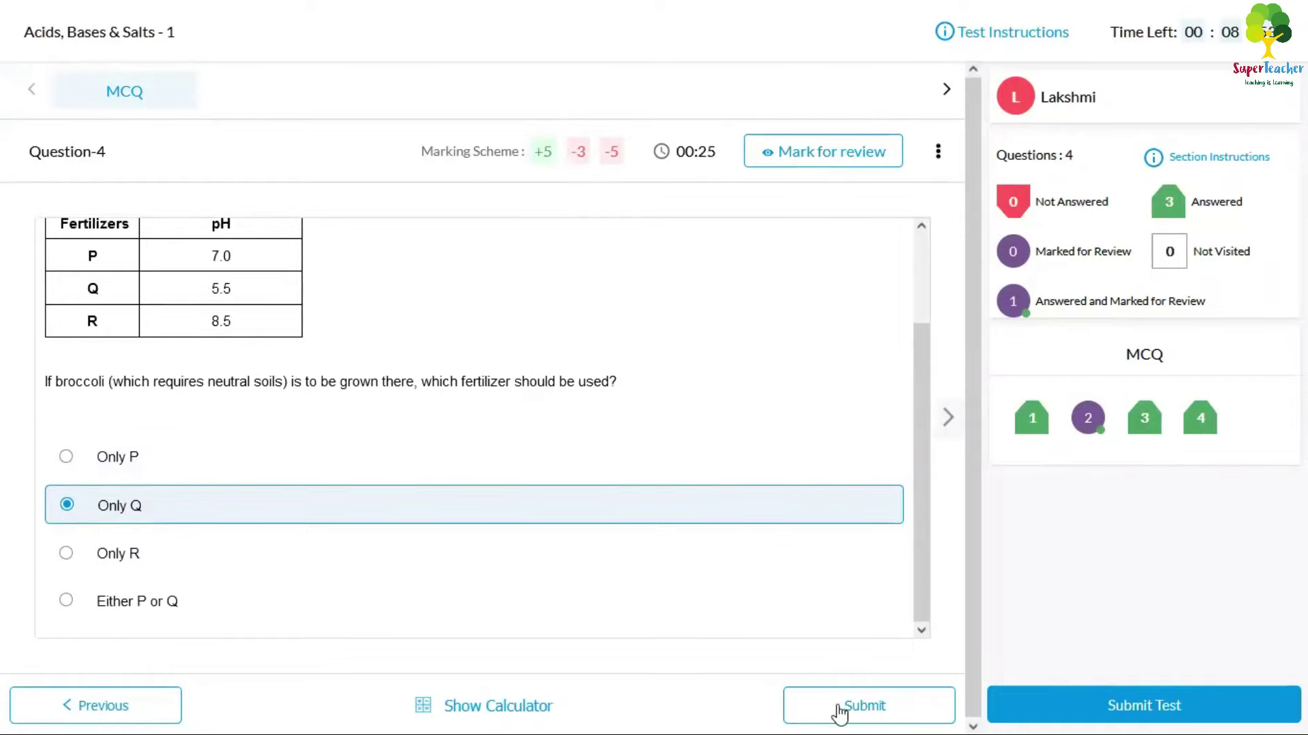
{"action": "left_click", "coordinate": [876, 713]}
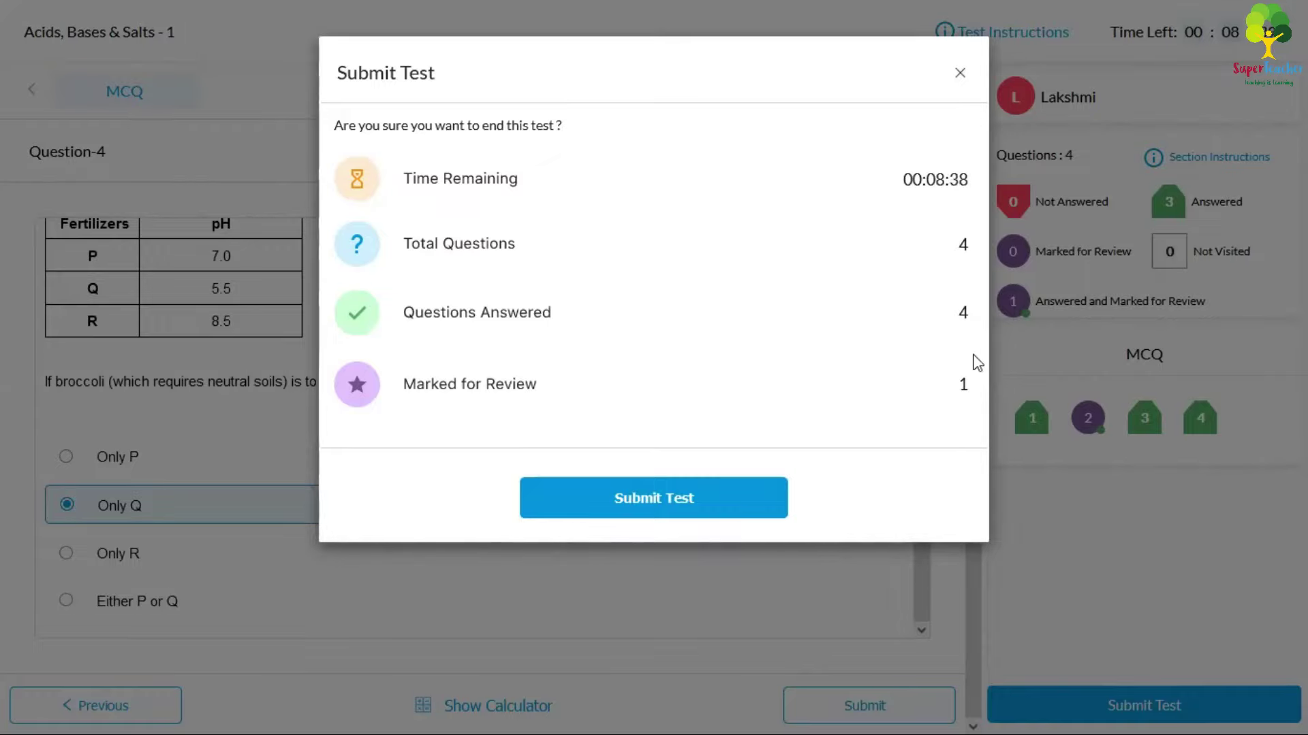
Step: Confirm submitting the Acids, Bases & Salts - 1 test
{"action": "left_click", "coordinate": [700, 493]}
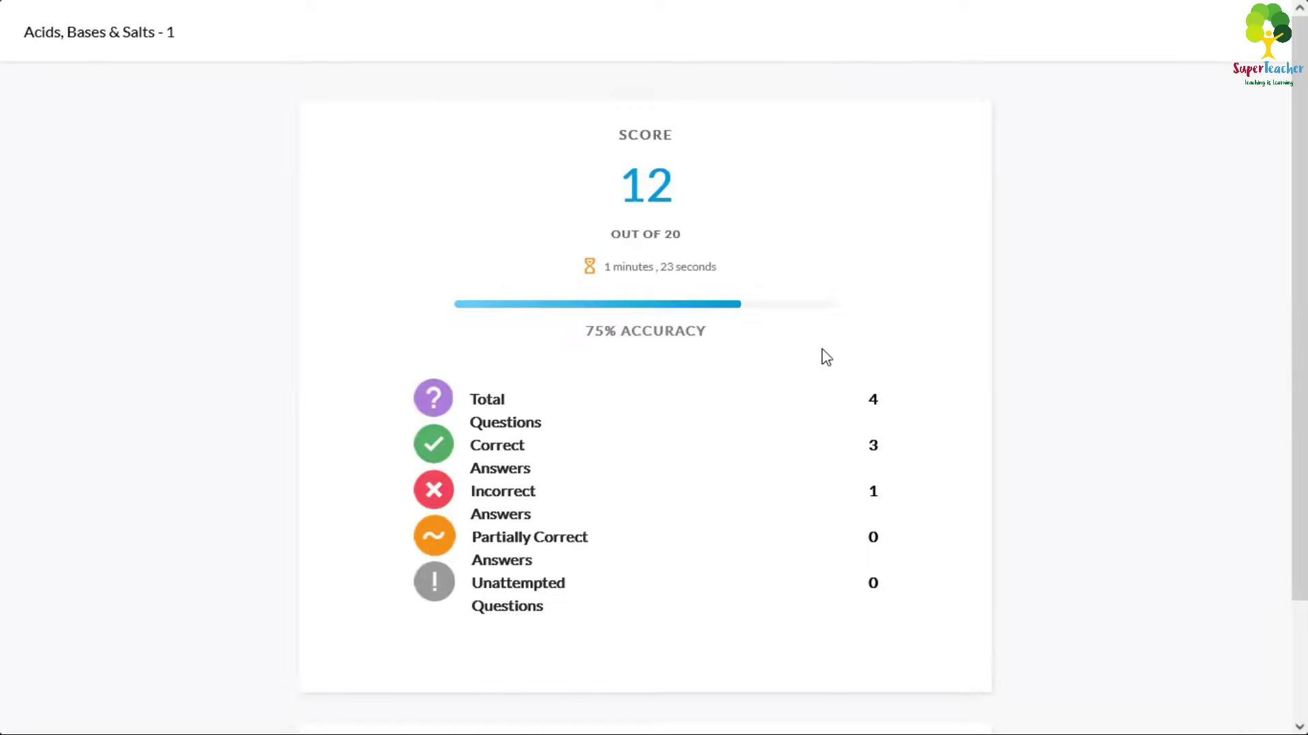
Step: Scroll the result page to review 3 correct, 1 incorrect, 0 unattempted and the Sectional Summary
{"action": "scroll", "coordinate": [827, 358], "scroll_direction": "down", "scroll_amount": 2}
{"action": "scroll", "coordinate": [826, 358], "scroll_direction": "up", "scroll_amount": 2}
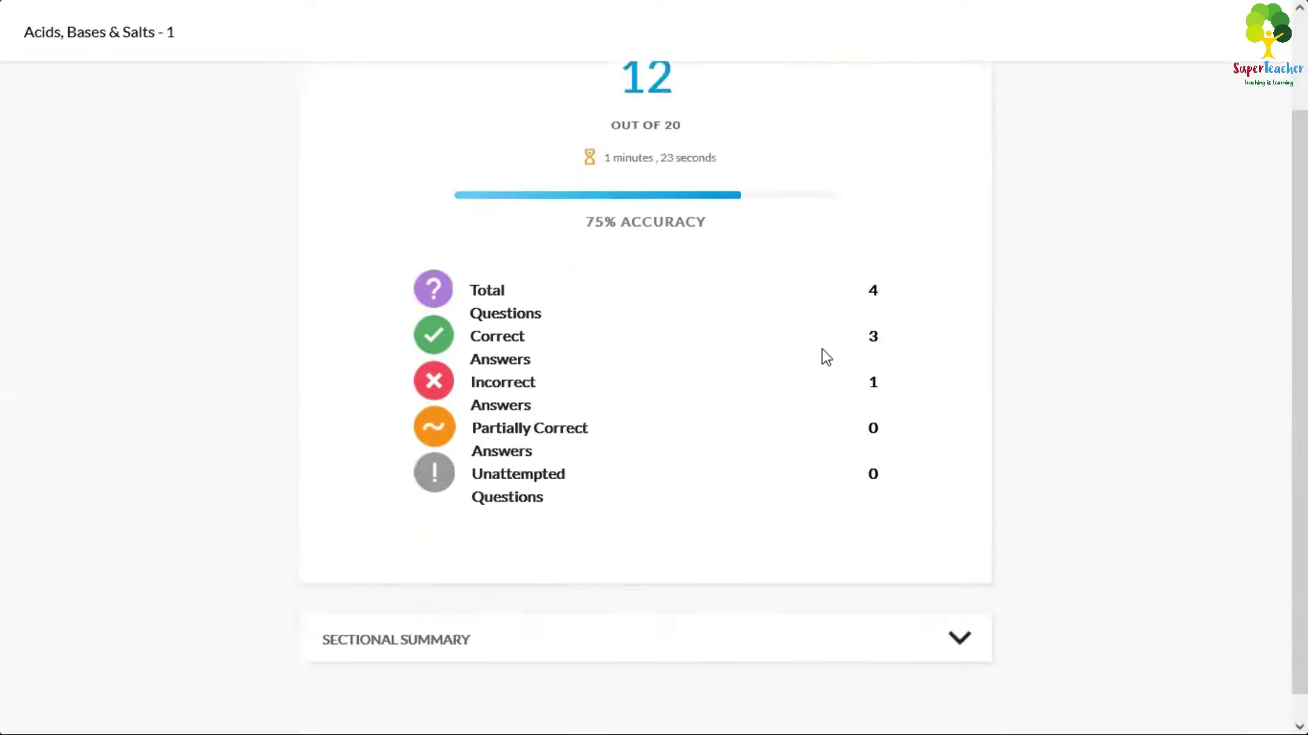